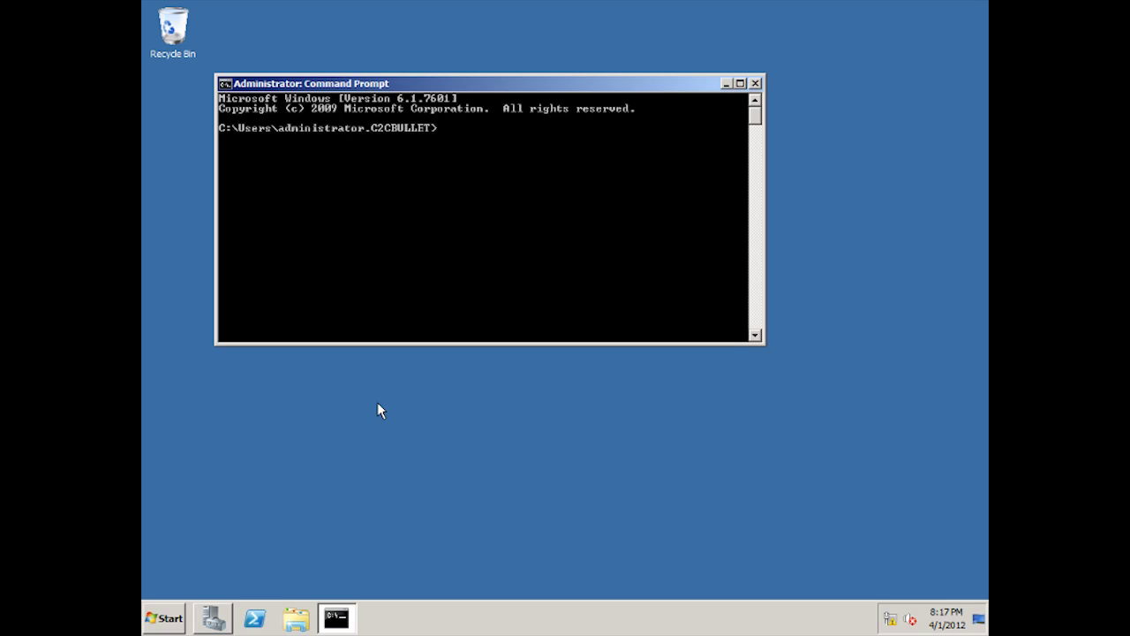
Install the Network Load Balancing feature by running 'servermanagercmd -i nlb'
{"action": "type", "text": "serverm"}
{"action": "type", "text": "anagercmd"}
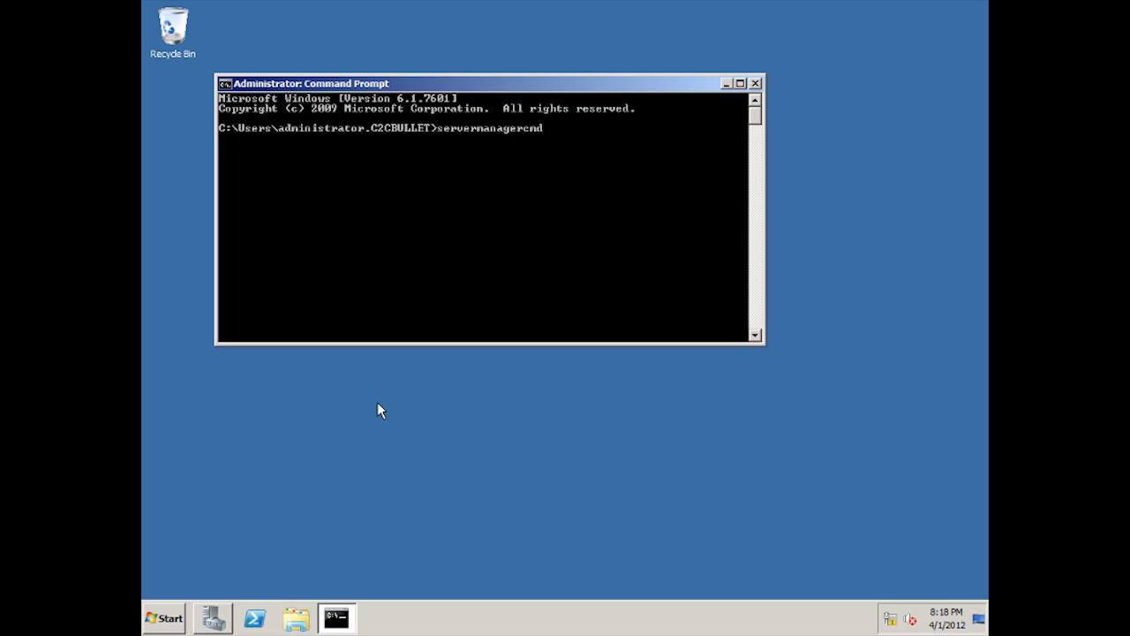
{"action": "type", "text": " -i nlb"}
{"action": "key", "text": "Return"}
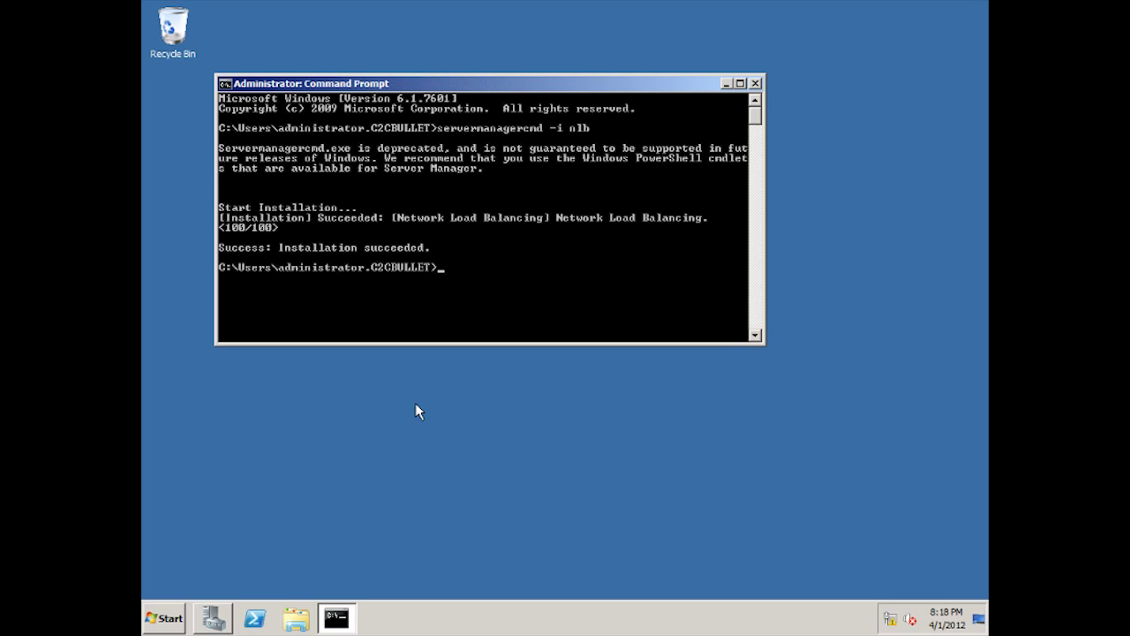
Close the command window and launch Network Load Balancing Manager from the Start menu
{"action": "left_click", "coordinate": [755, 84]}
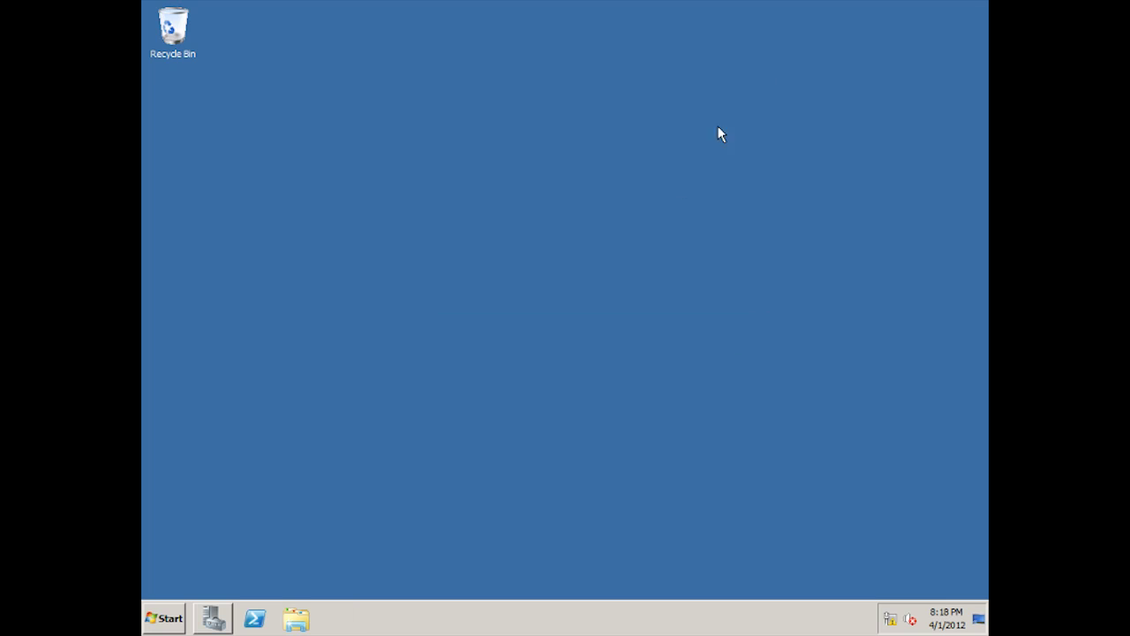
{"action": "left_click", "coordinate": [172, 618]}
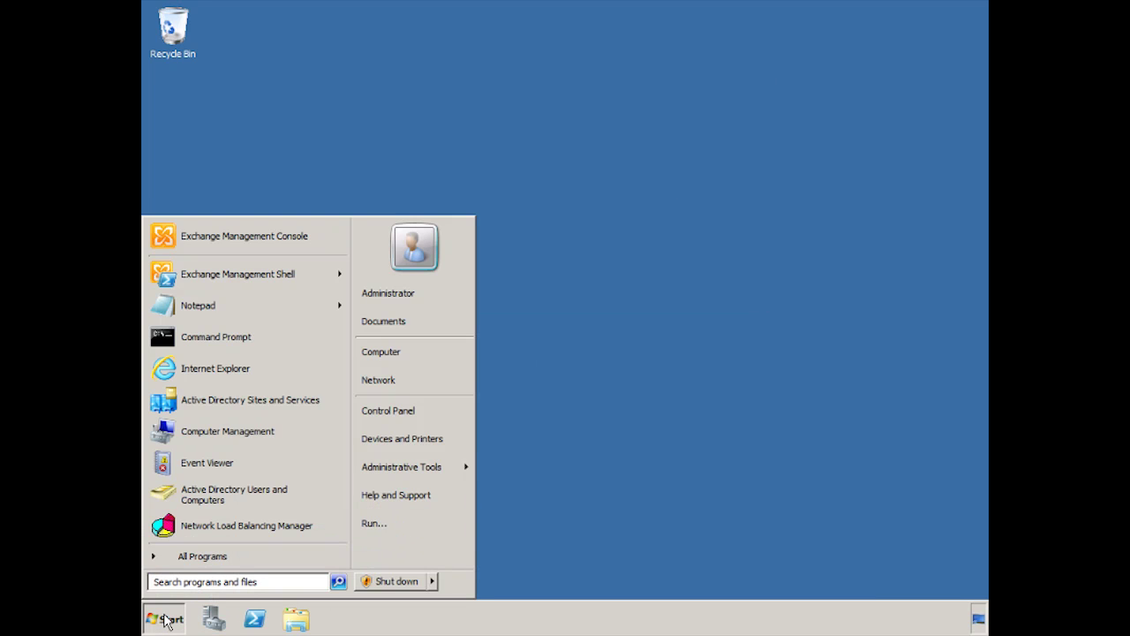
{"action": "left_click", "coordinate": [207, 524]}
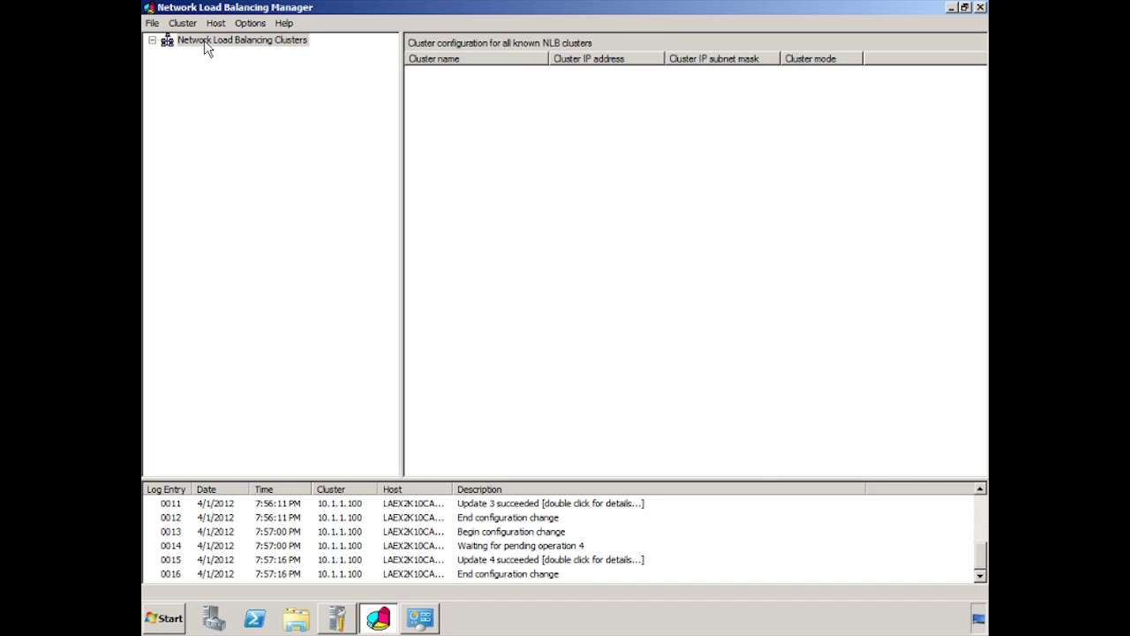
Start a new cluster on host laex2k10cashub1 using its NLB Network interface
{"action": "right_click", "coordinate": [204, 47]}
{"action": "left_click", "coordinate": [229, 55]}
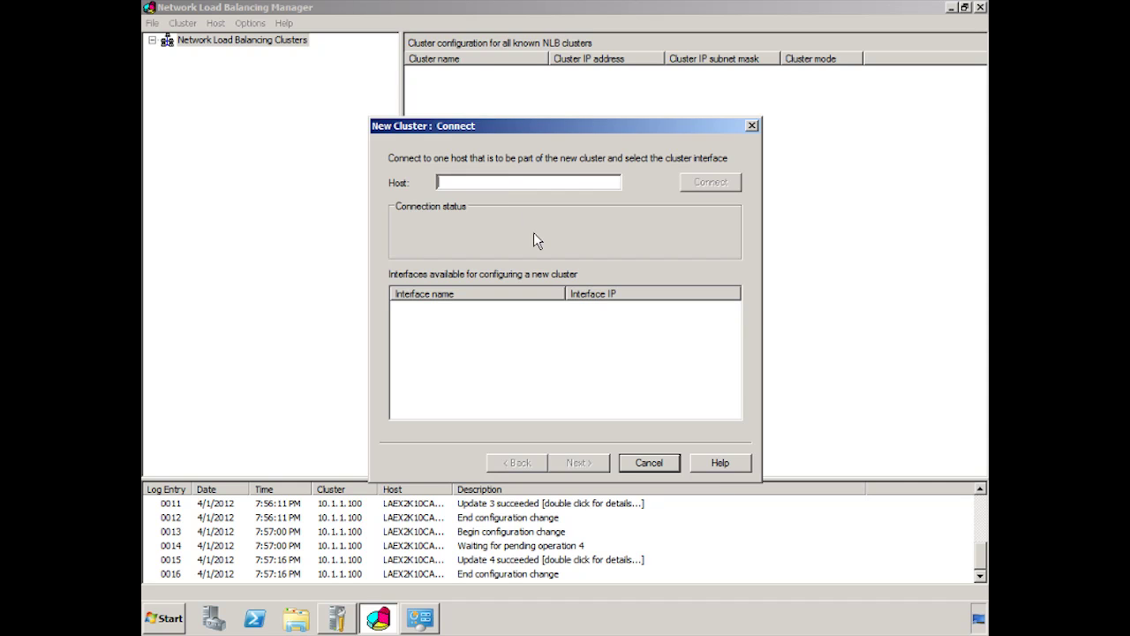
{"action": "type", "text": "laex"}
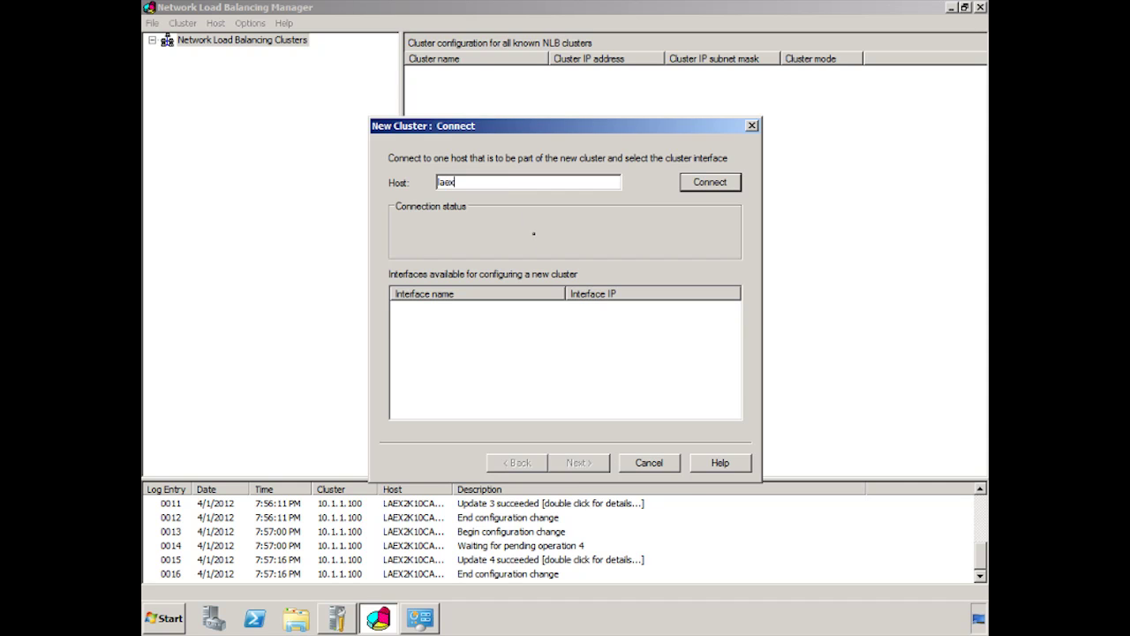
{"action": "type", "text": "2k10cas"}
{"action": "type", "text": "hub1"}
{"action": "key", "text": "Return"}
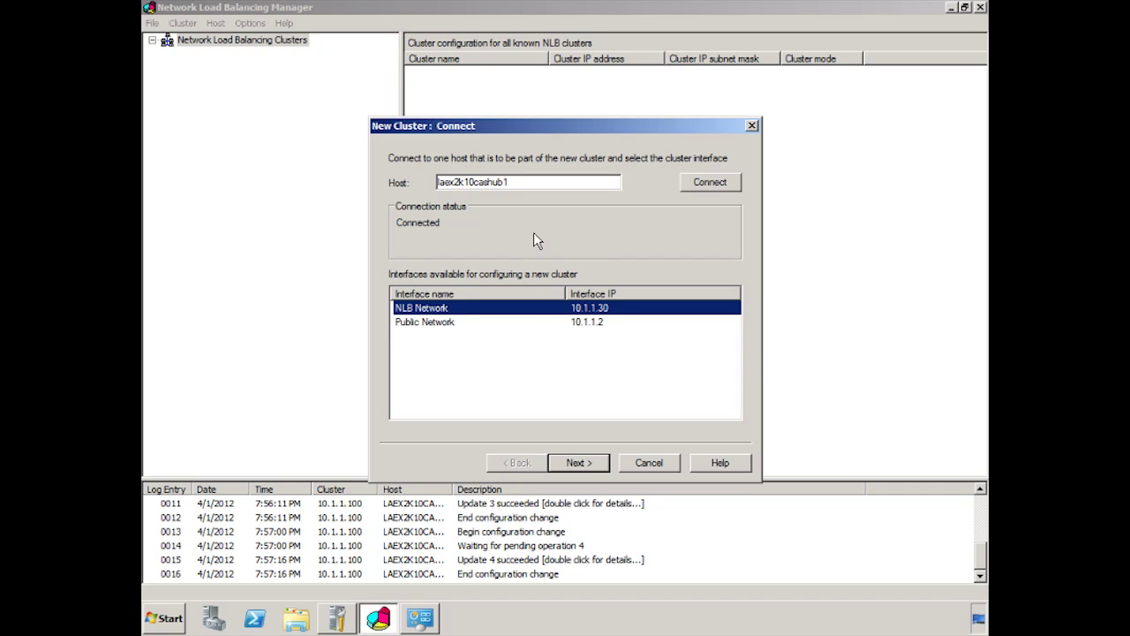
{"action": "left_click", "coordinate": [580, 469]}
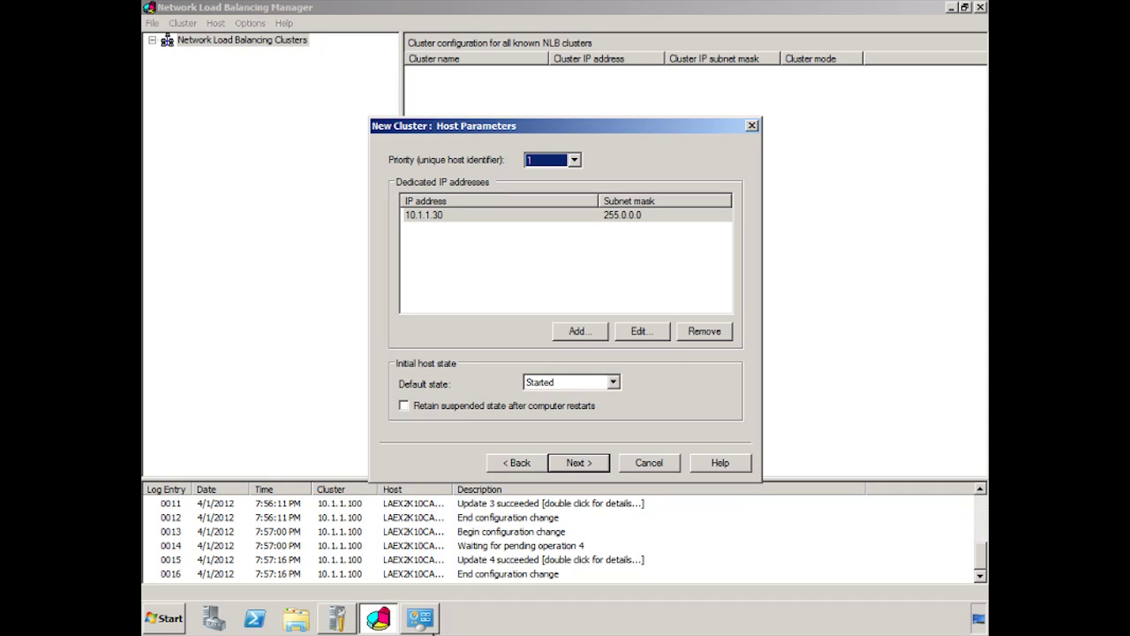
Check Network Connections, then accept priority 1 and dedicated IP 10.1.1.30
{"action": "left_click", "coordinate": [426, 620]}
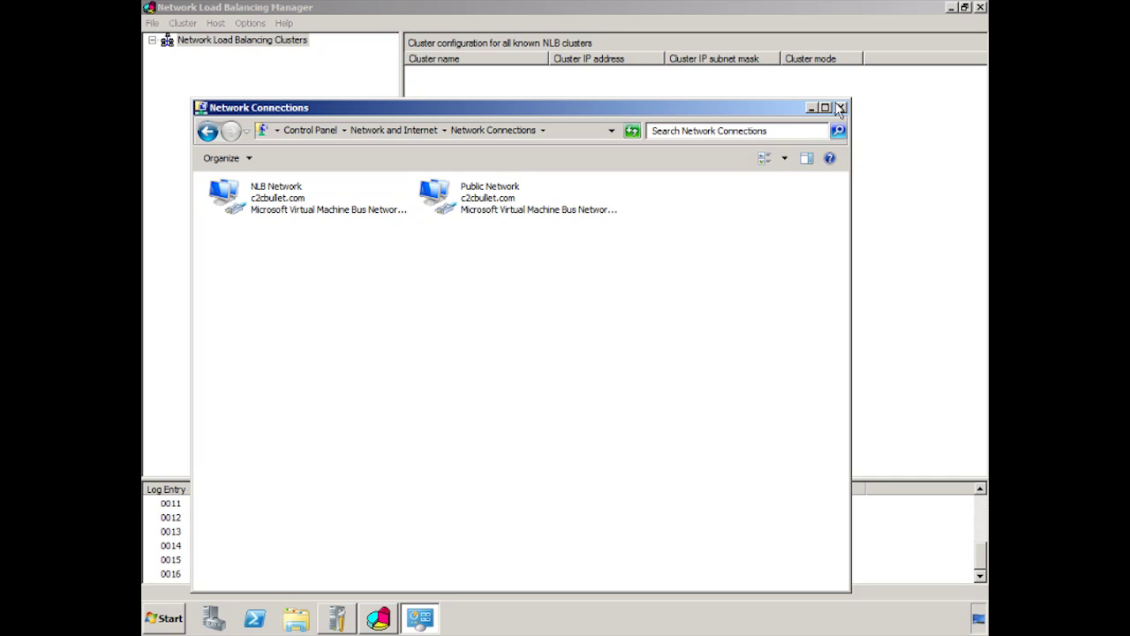
{"action": "left_click", "coordinate": [813, 108]}
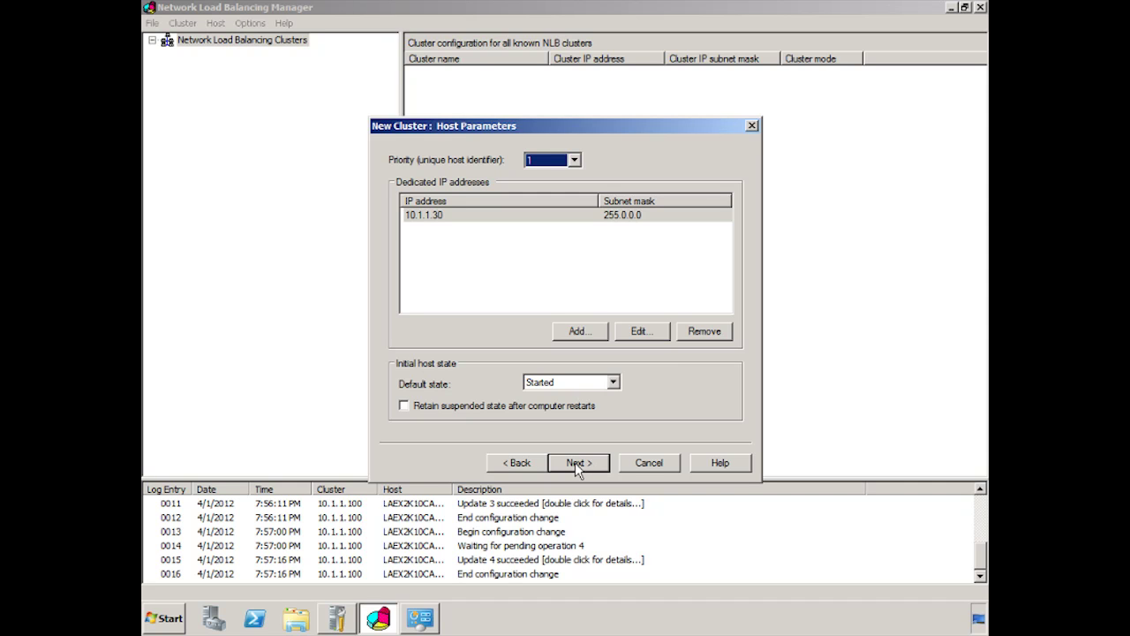
{"action": "left_click", "coordinate": [575, 462]}
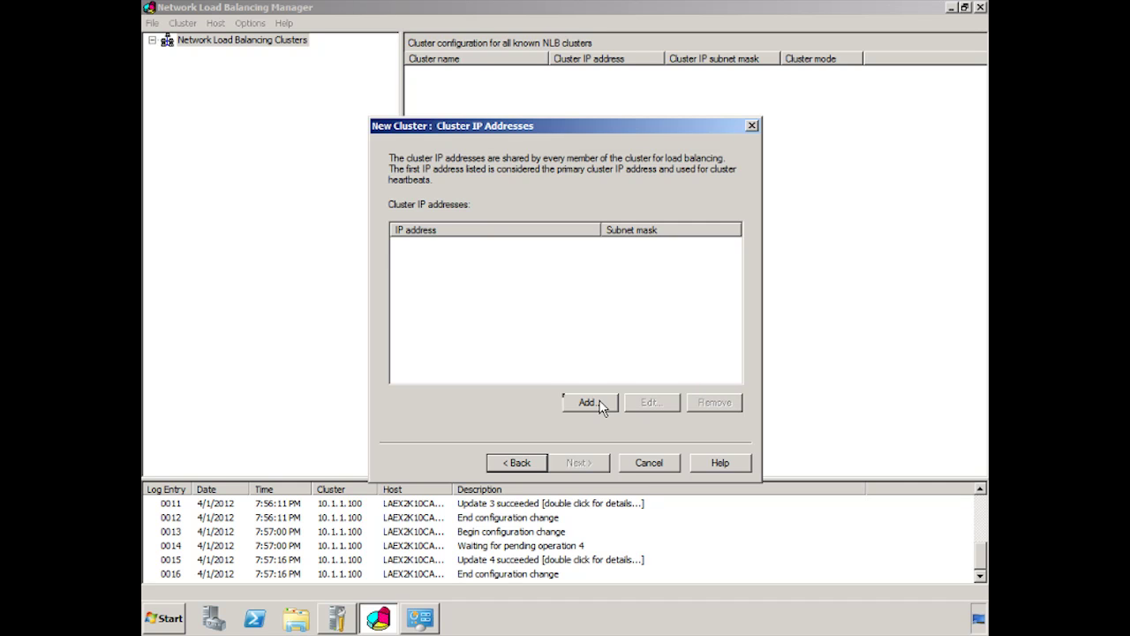
Add cluster IP address 10.1.1.100 with subnet mask 255.0.0.0
{"action": "left_click", "coordinate": [588, 403]}
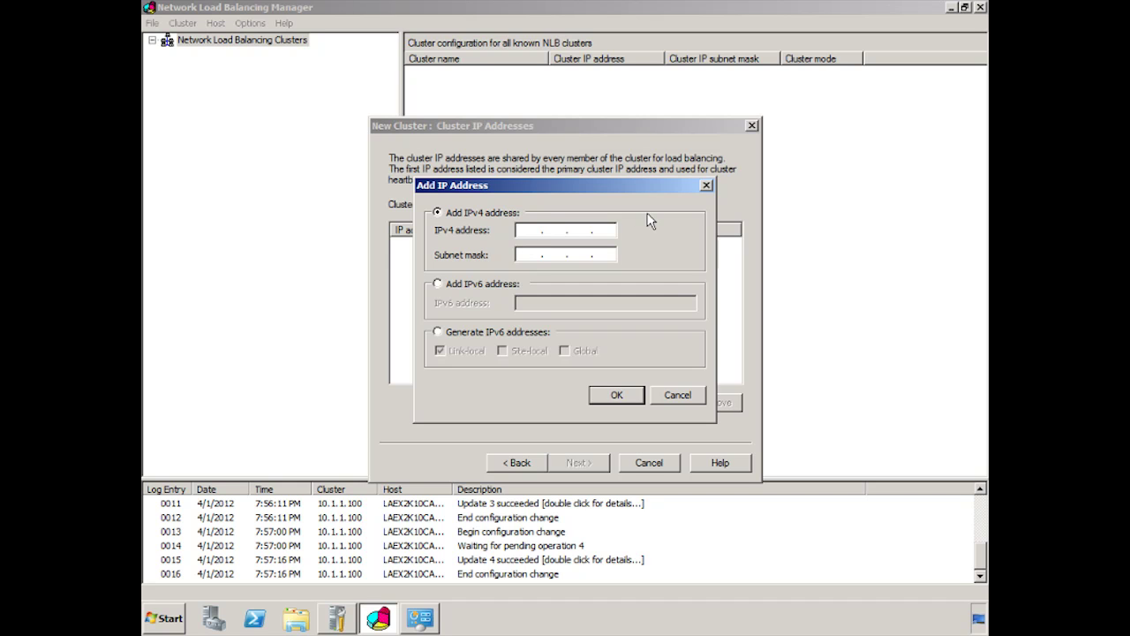
{"action": "type", "text": "10 . 1 . 1 . "}
{"action": "type", "text": "100"}
{"action": "key", "text": "Tab"}
{"action": "left_click", "coordinate": [614, 396]}
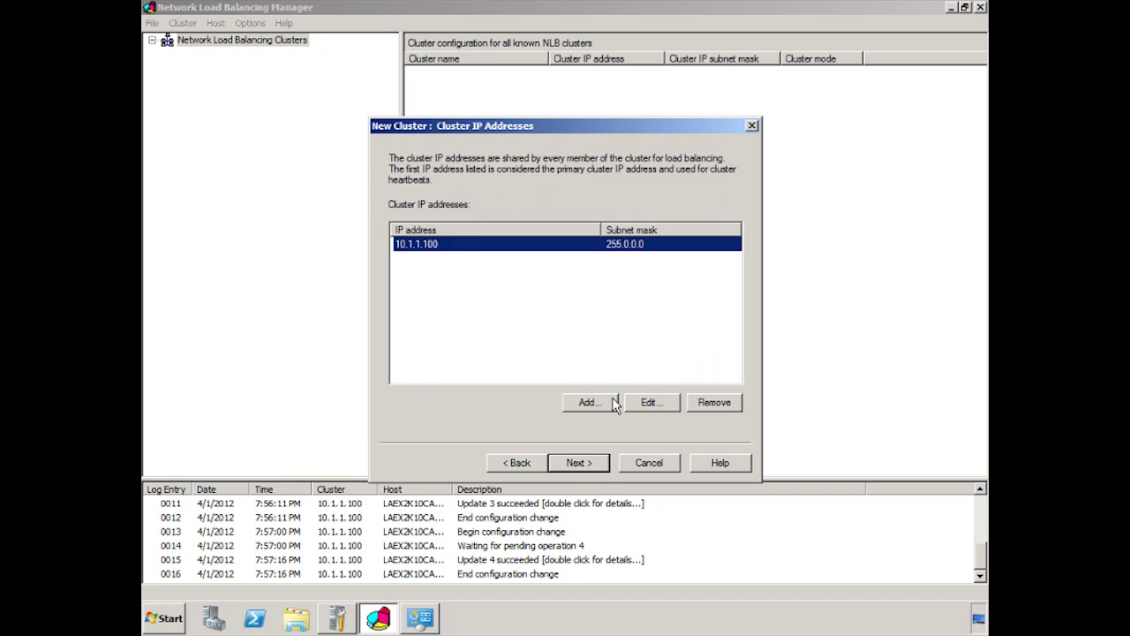
Set the cluster's full internet name to mail.c2cbullet.com
{"action": "left_click", "coordinate": [577, 468]}
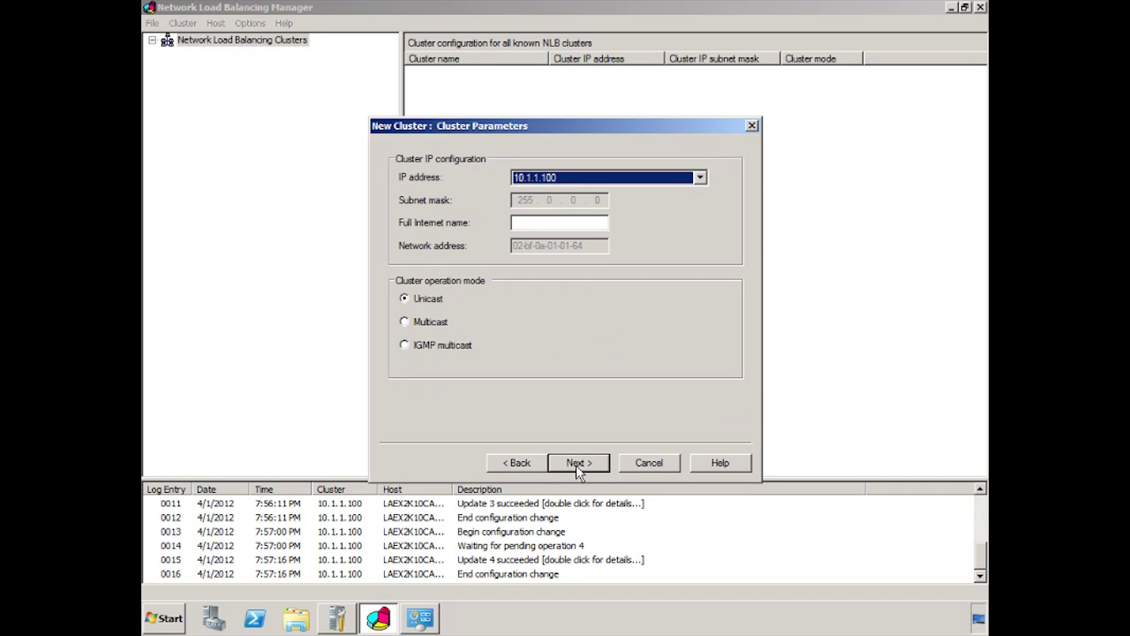
{"action": "left_click", "coordinate": [543, 222]}
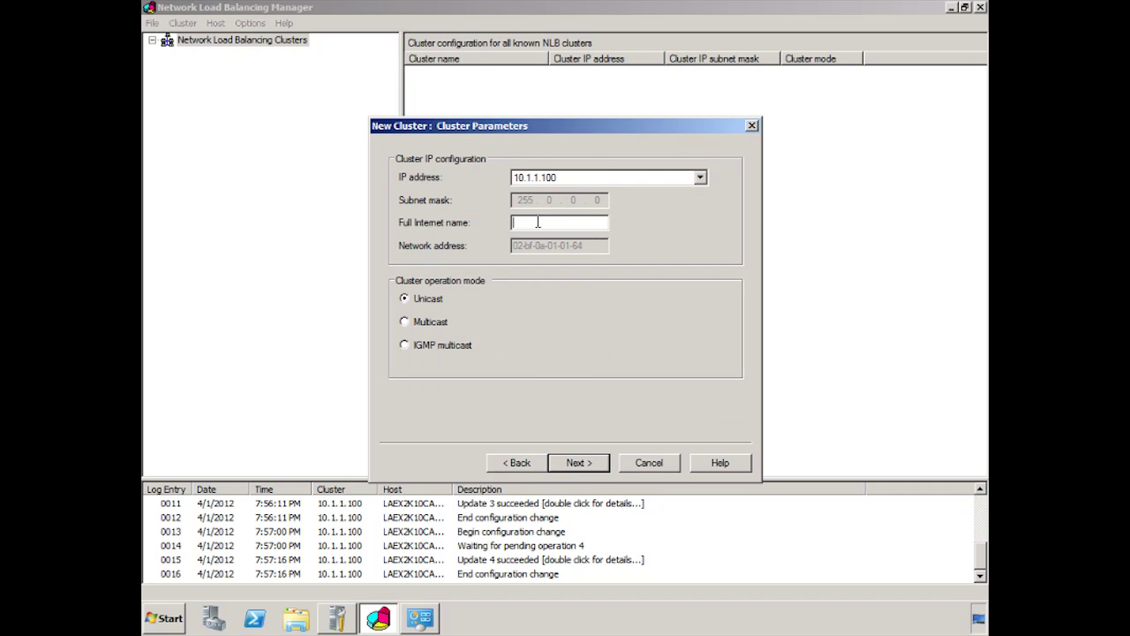
{"action": "type", "text": "mail"}
{"action": "type", "text": "."}
{"action": "type", "text": "c2cbul"}
{"action": "type", "text": "let.com"}
Accept the default all-ports rule and finish creating cluster mail.c2cbullet.com
{"action": "left_click", "coordinate": [569, 463]}
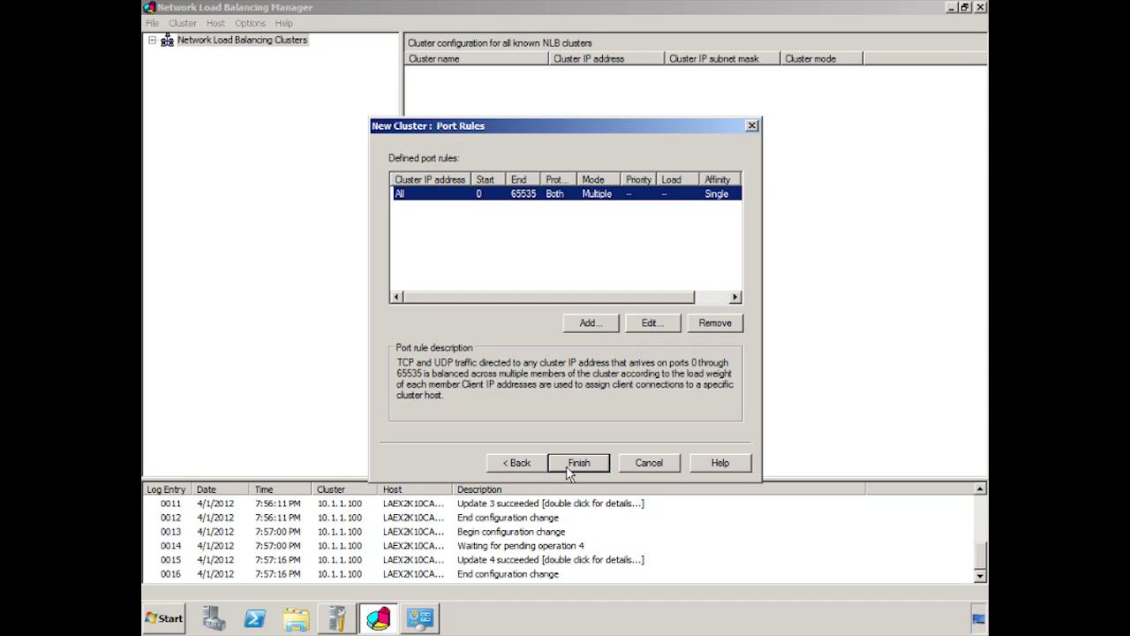
{"action": "left_click", "coordinate": [586, 465]}
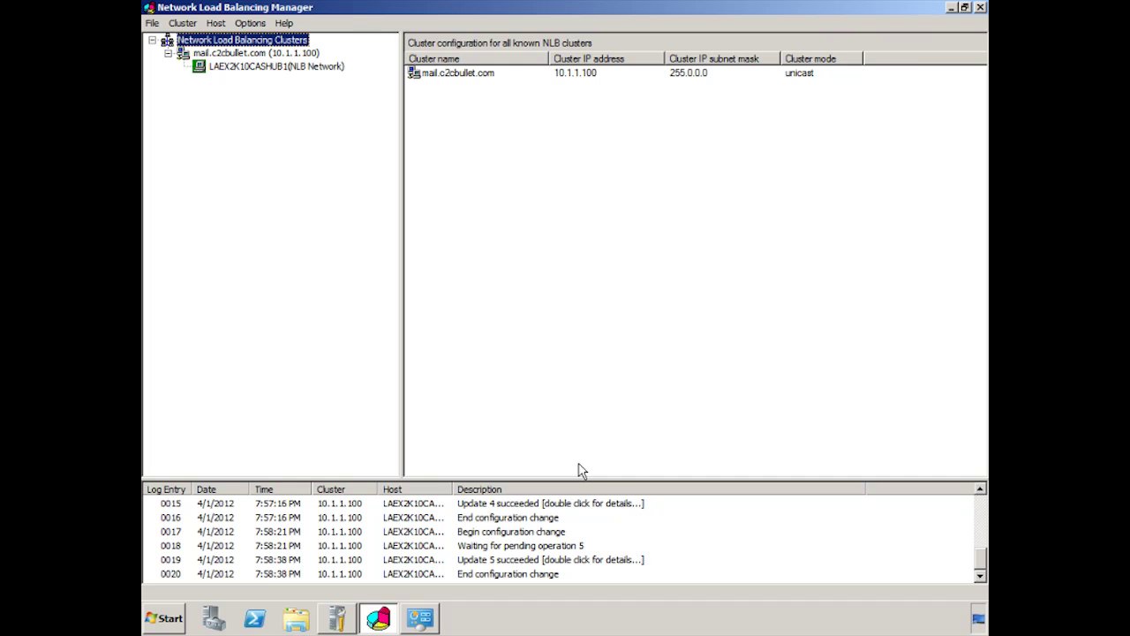
Review LAEX2K10CASHUB1's port rules, then the cluster host list showing it Converged
{"action": "left_click", "coordinate": [291, 67]}
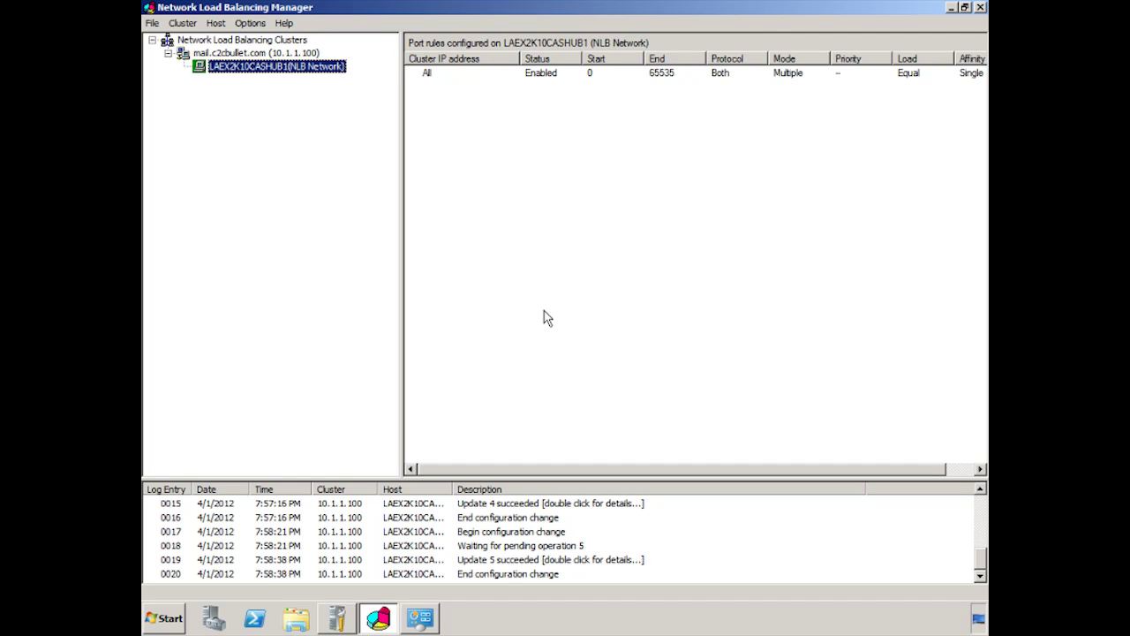
{"action": "key", "text": "Up"}
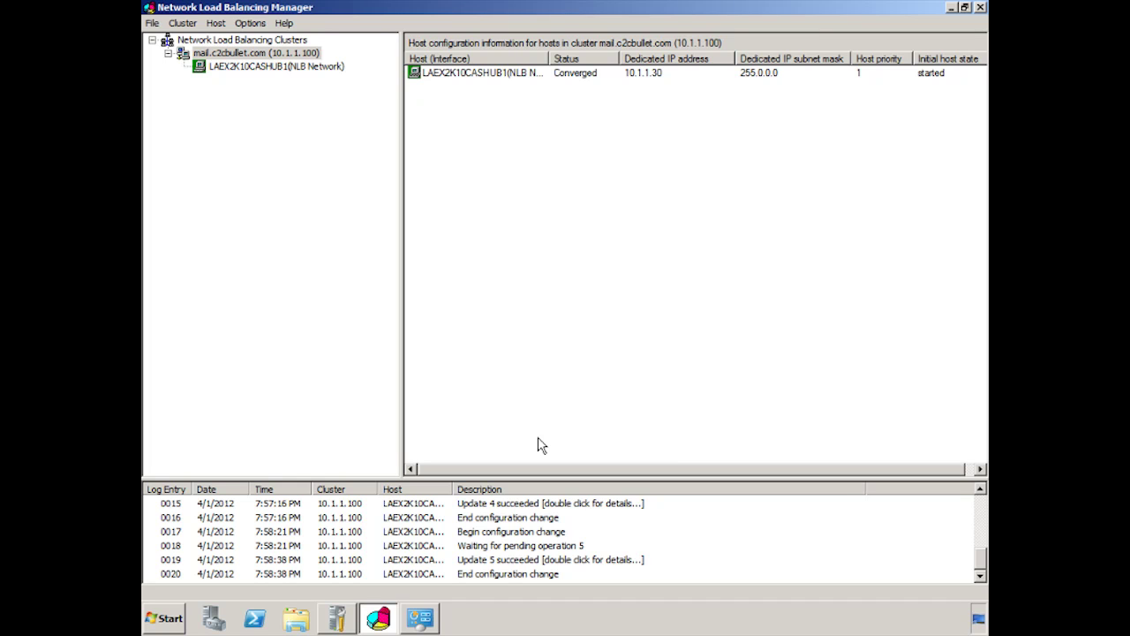
Add host laex2k10cashub2 (10.1.1.31, priority 2) to cluster mail.c2cbullet.com
{"action": "right_click", "coordinate": [251, 54]}
{"action": "left_click", "coordinate": [278, 61]}
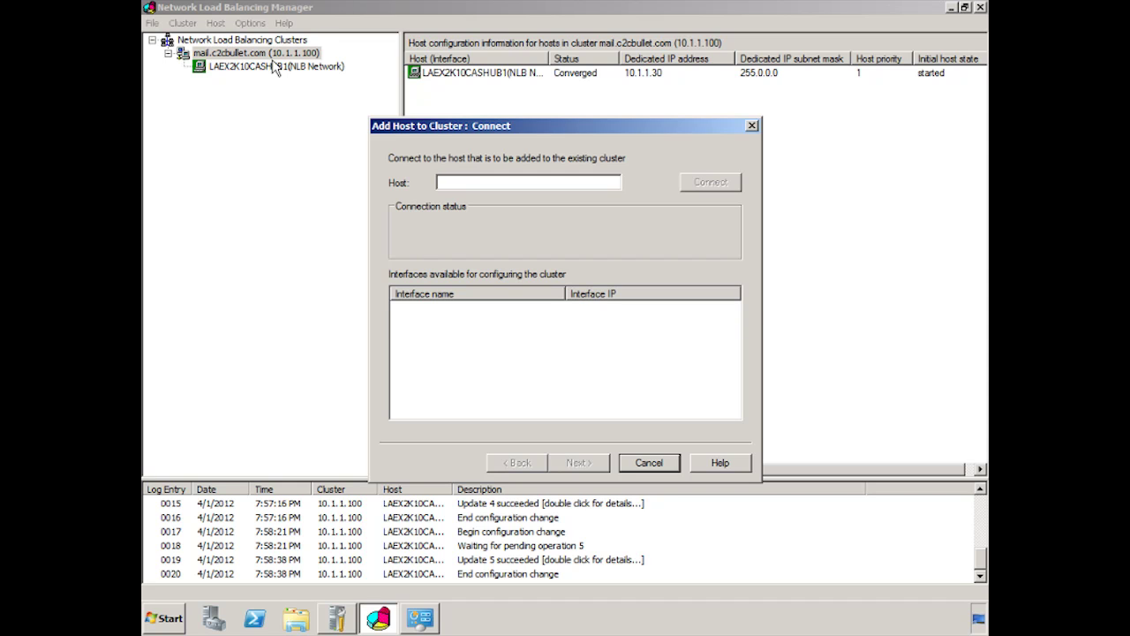
{"action": "type", "text": "laex2"}
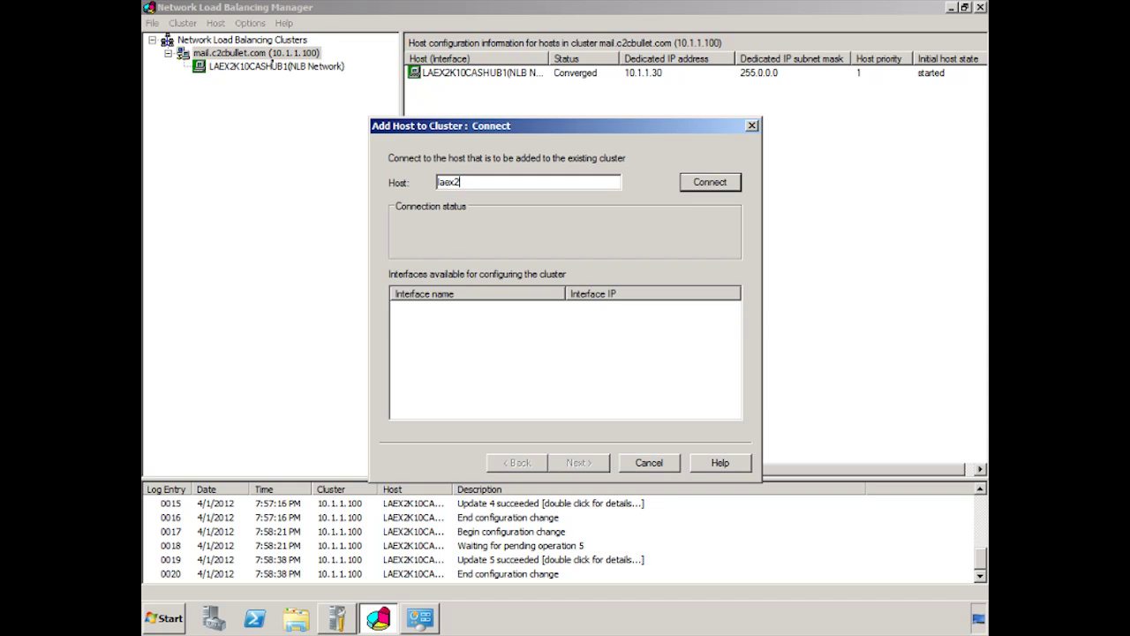
{"action": "type", "text": "k10mb"}
{"action": "key", "text": "BackSpace"}
{"action": "key", "text": "BackSpace"}
{"action": "type", "text": "cashub2"}
{"action": "key", "text": "Return"}
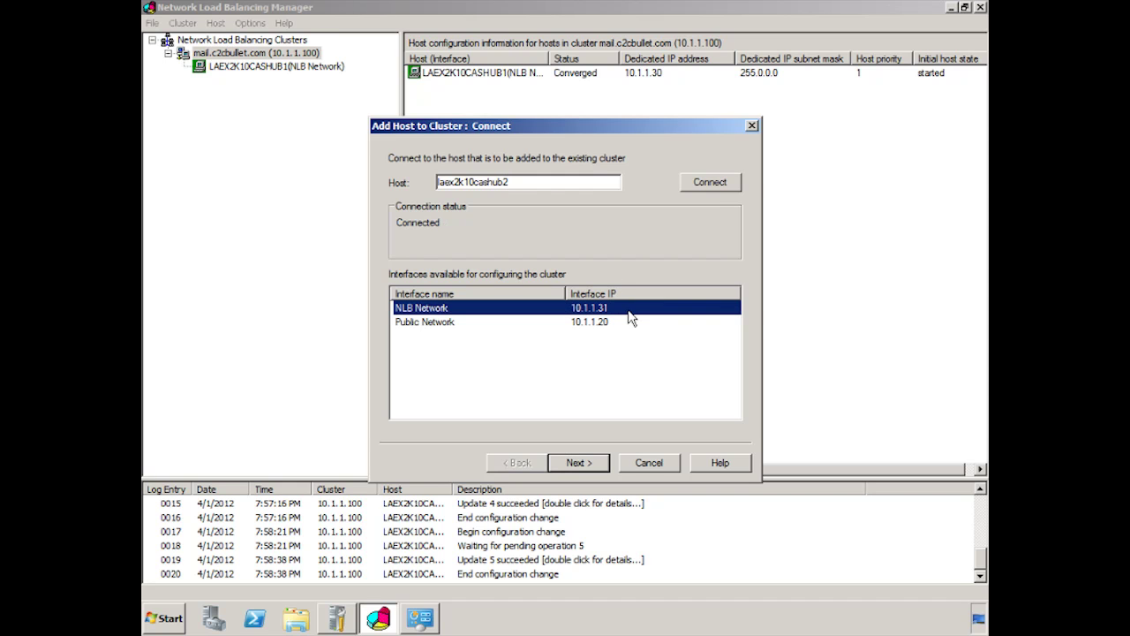
{"action": "left_click", "coordinate": [578, 463]}
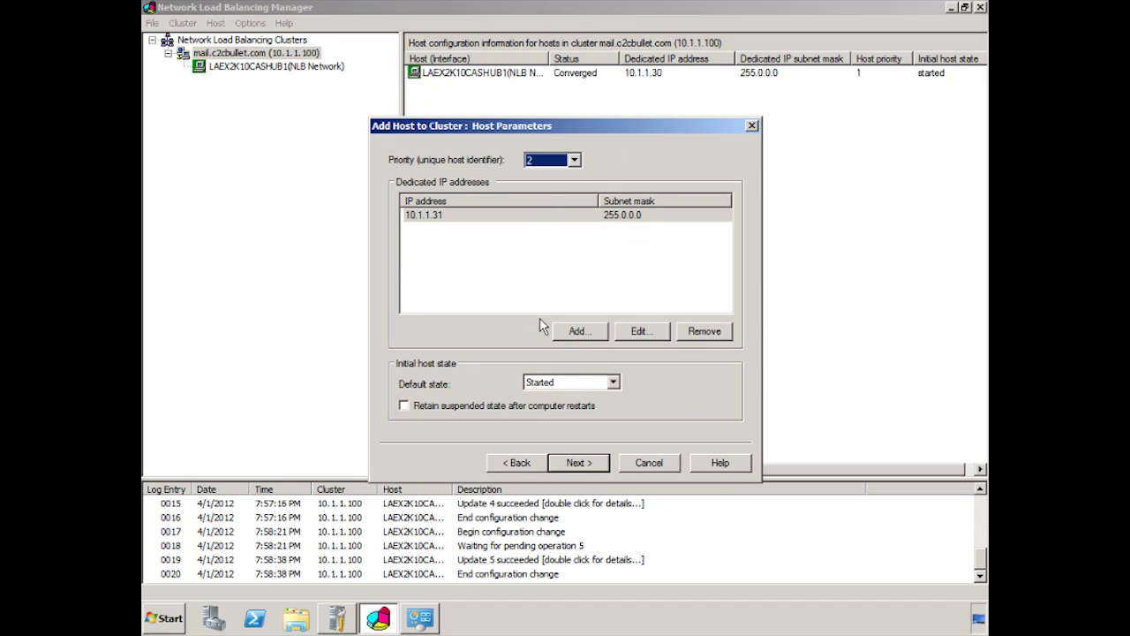
{"action": "left_click", "coordinate": [576, 465]}
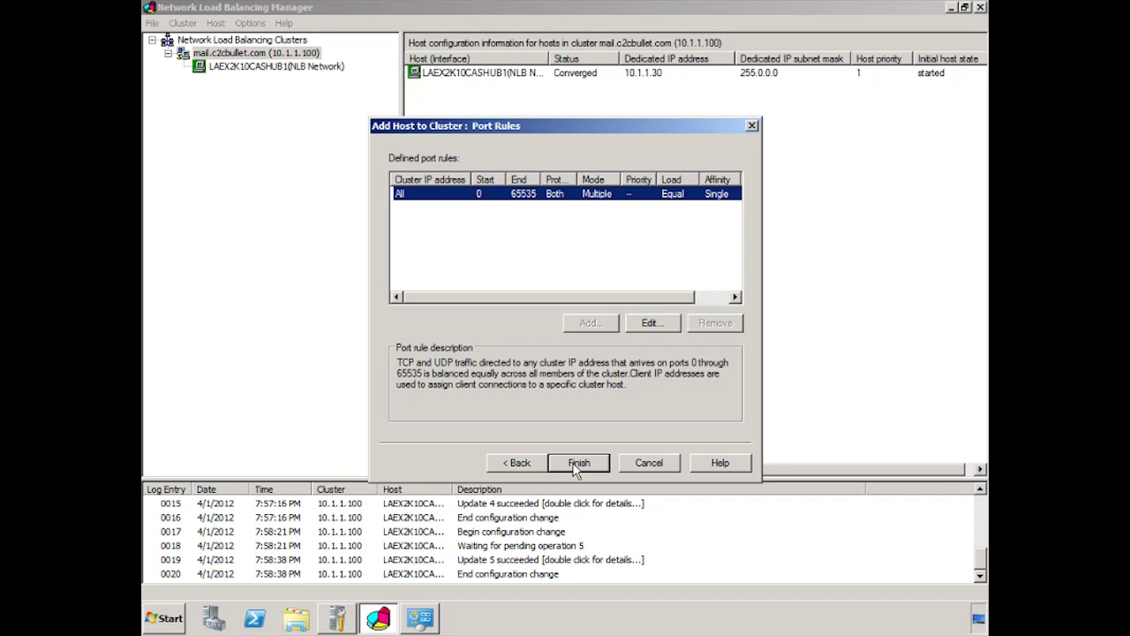
{"action": "left_click", "coordinate": [579, 462]}
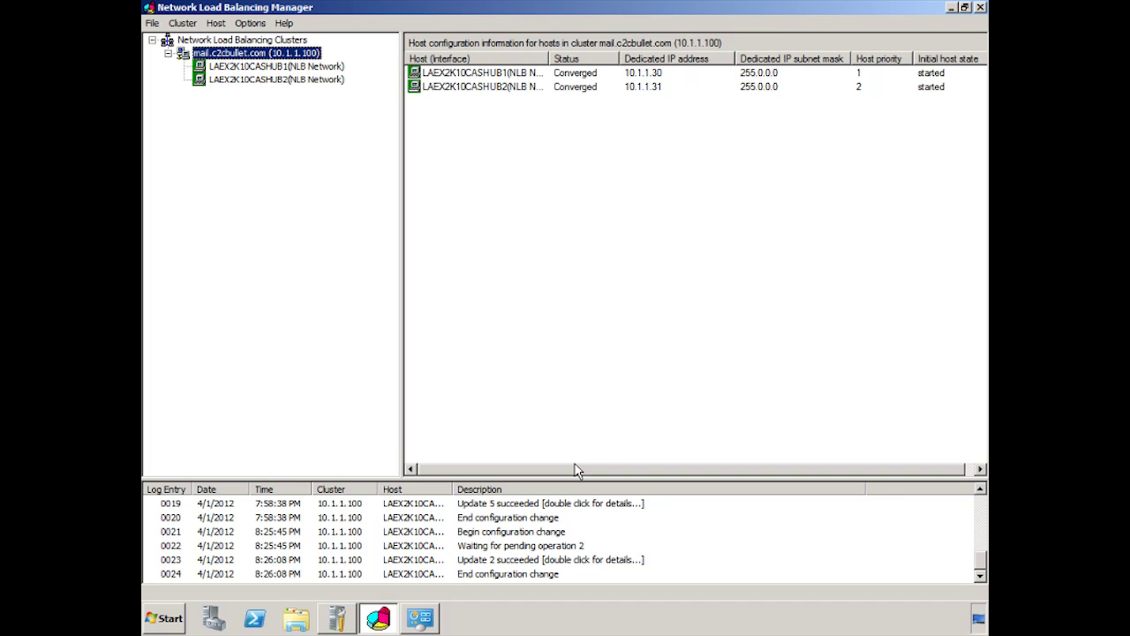
Open an administrator Windows PowerShell window from the taskbar
{"action": "left_click", "coordinate": [254, 621]}
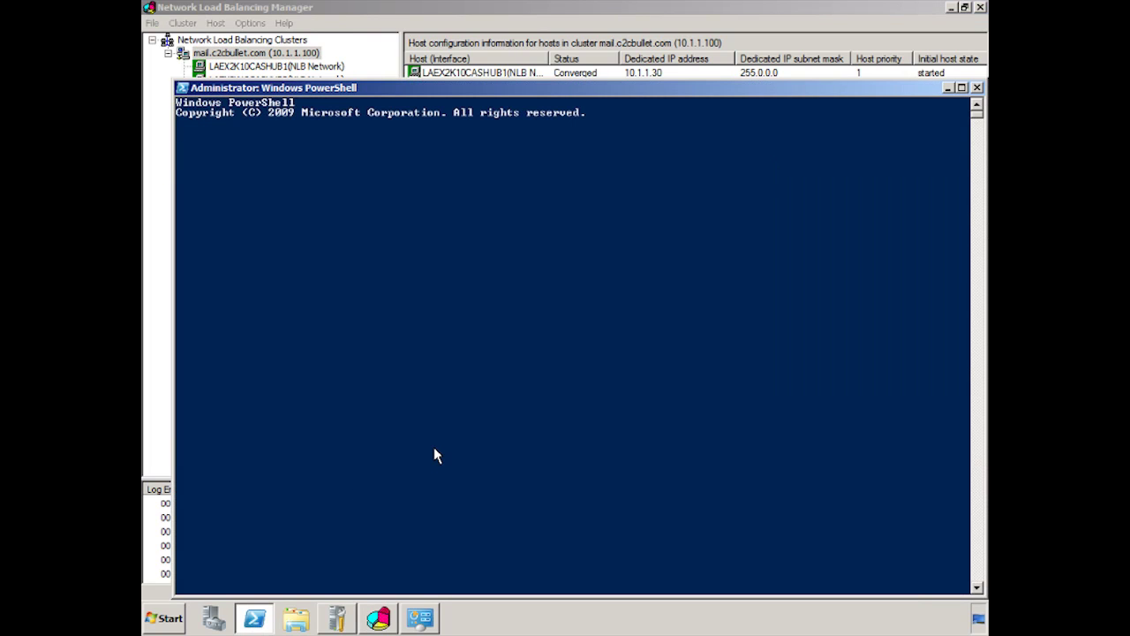
Run 'netsh interface ipv4 set int "NLB Network" forwarding=enabled'
{"action": "type", "text": "netsh "}
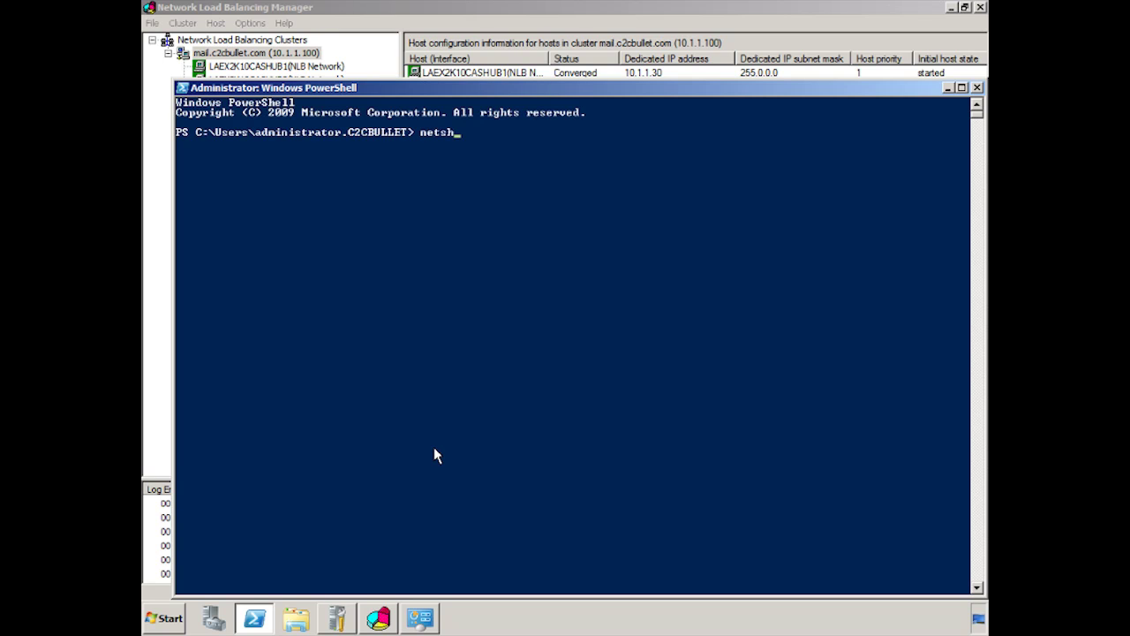
{"action": "type", "text": "interf"}
{"action": "type", "text": "ace ipv"}
{"action": "type", "text": "4 s"}
{"action": "type", "text": "et int "}
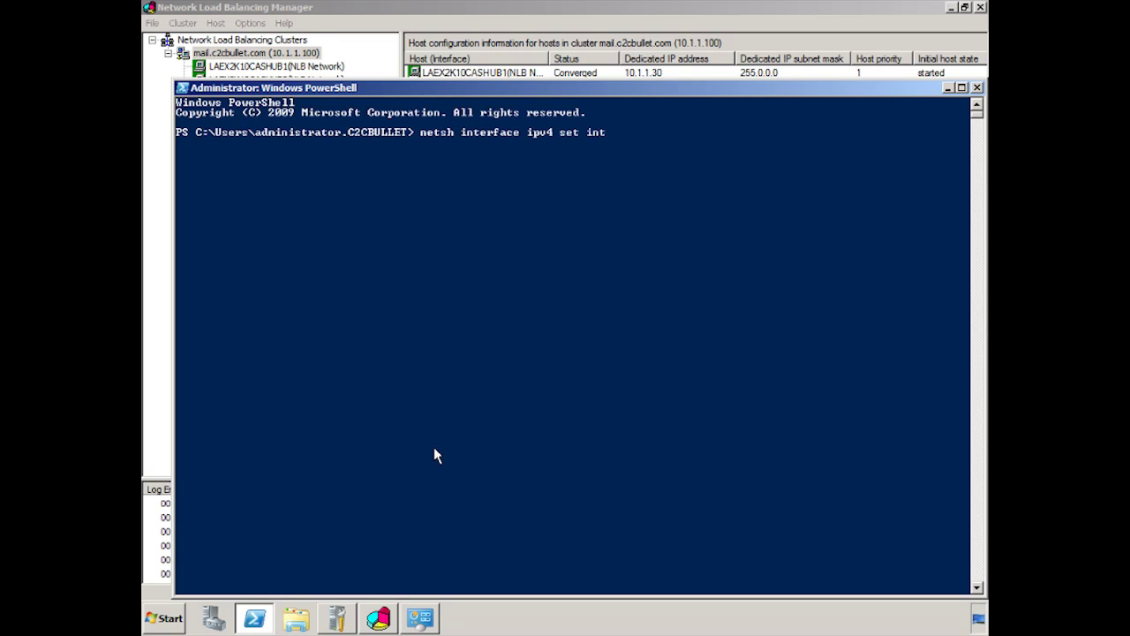
{"action": "type", "text": "\"N"}
{"action": "type", "text": "LB Netwo"}
{"action": "type", "text": "rk\""}
{"action": "type", "text": " forwar"}
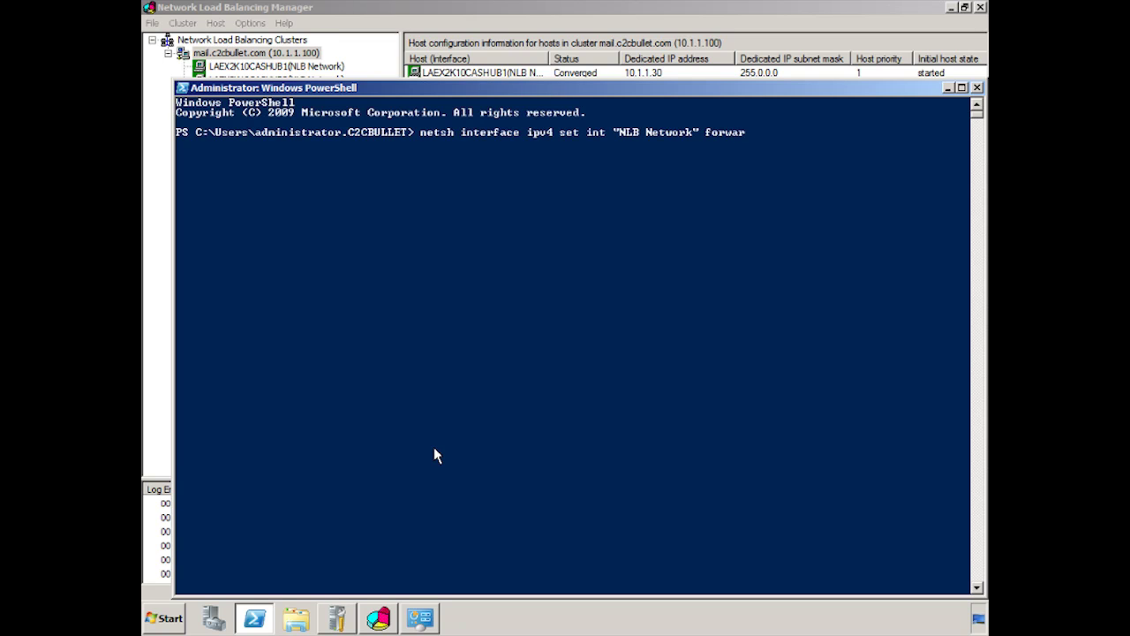
{"action": "type", "text": "ding=e"}
{"action": "type", "text": "nabled"}
{"action": "key", "text": "Return"}
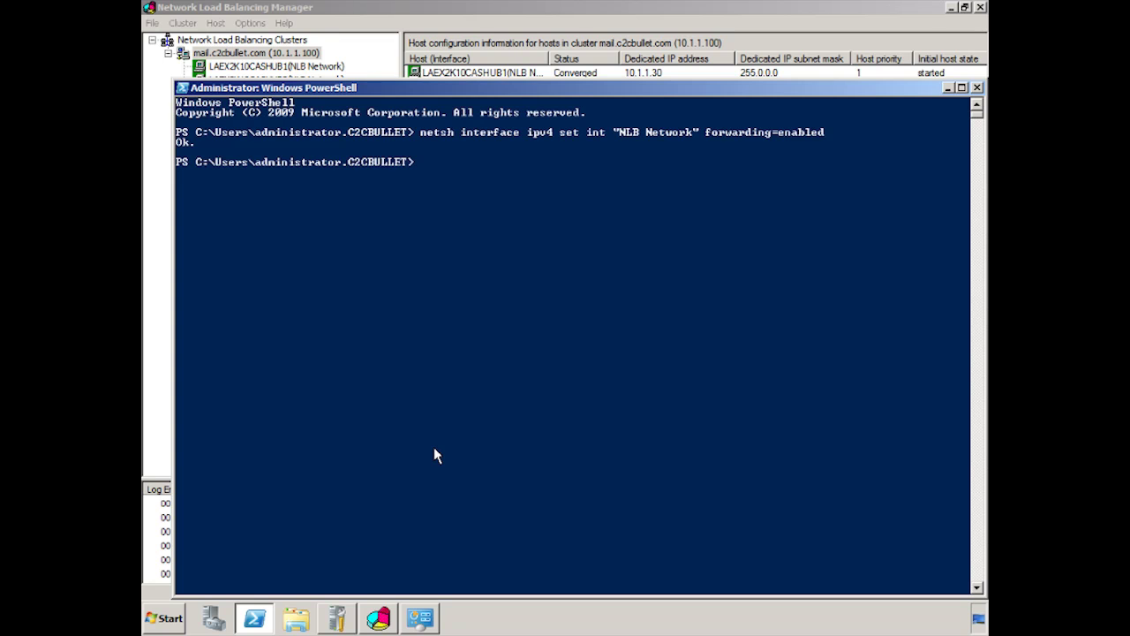
Close PowerShell and launch the Exchange Management Shell from the Start menu
{"action": "left_click", "coordinate": [977, 88]}
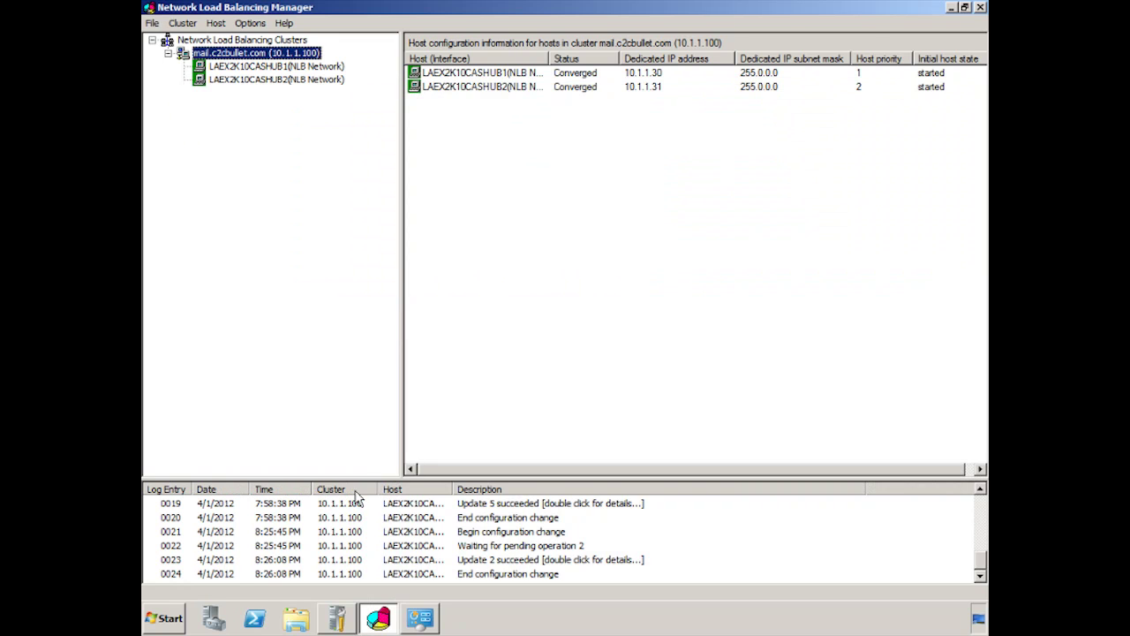
{"action": "left_click", "coordinate": [173, 621]}
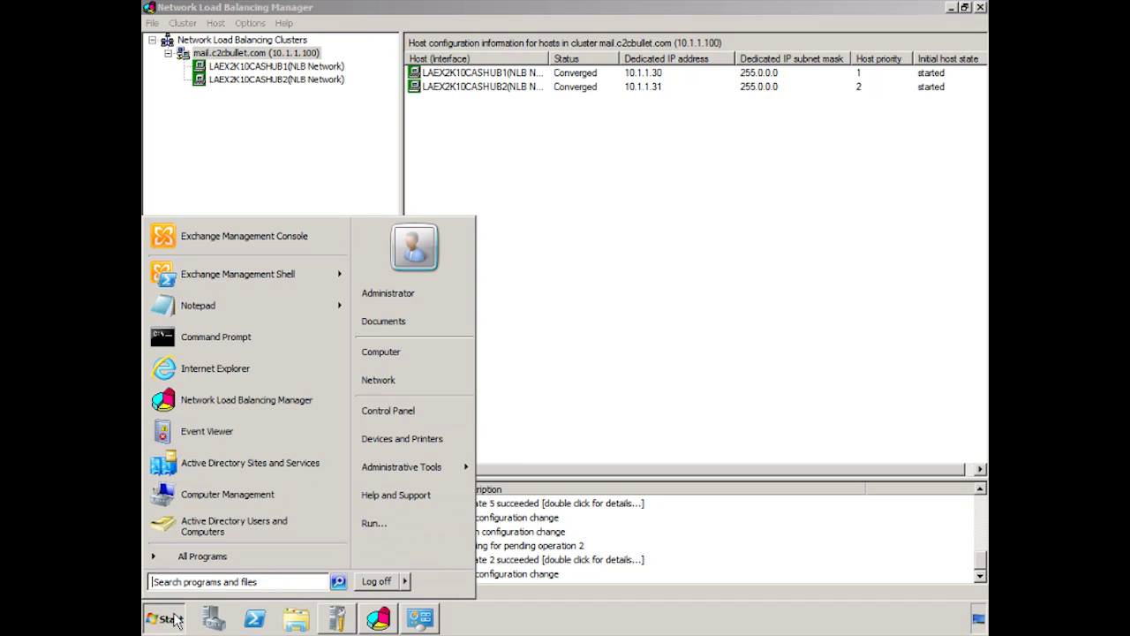
{"action": "left_click", "coordinate": [240, 275]}
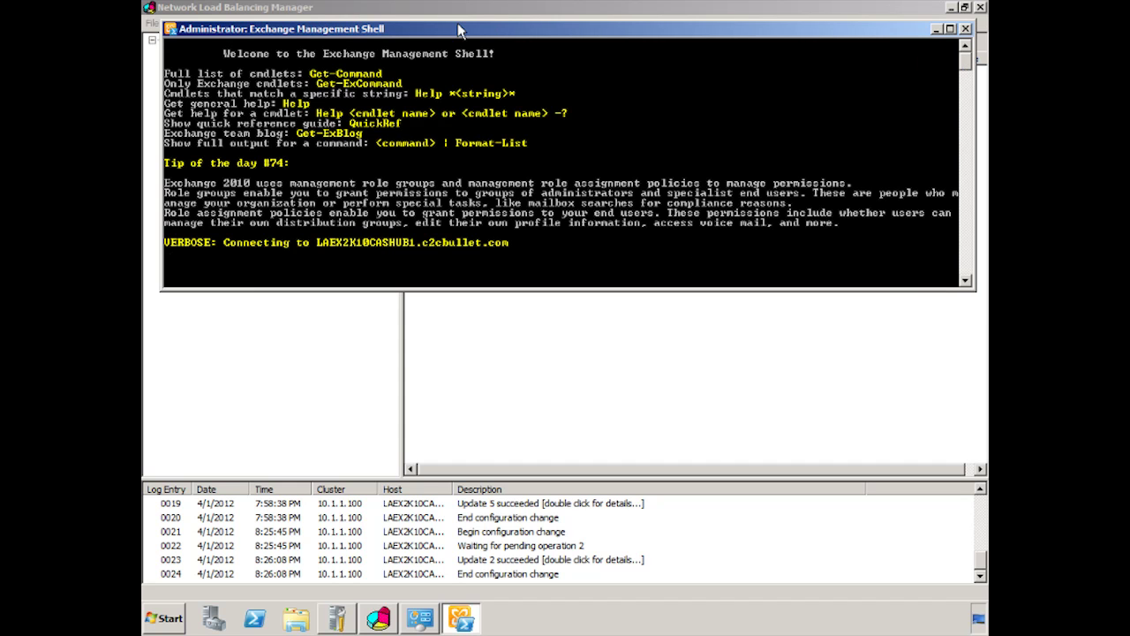
{"action": "left_click_drag", "start_coordinate": [459, 32], "coordinate": [455, 92]}
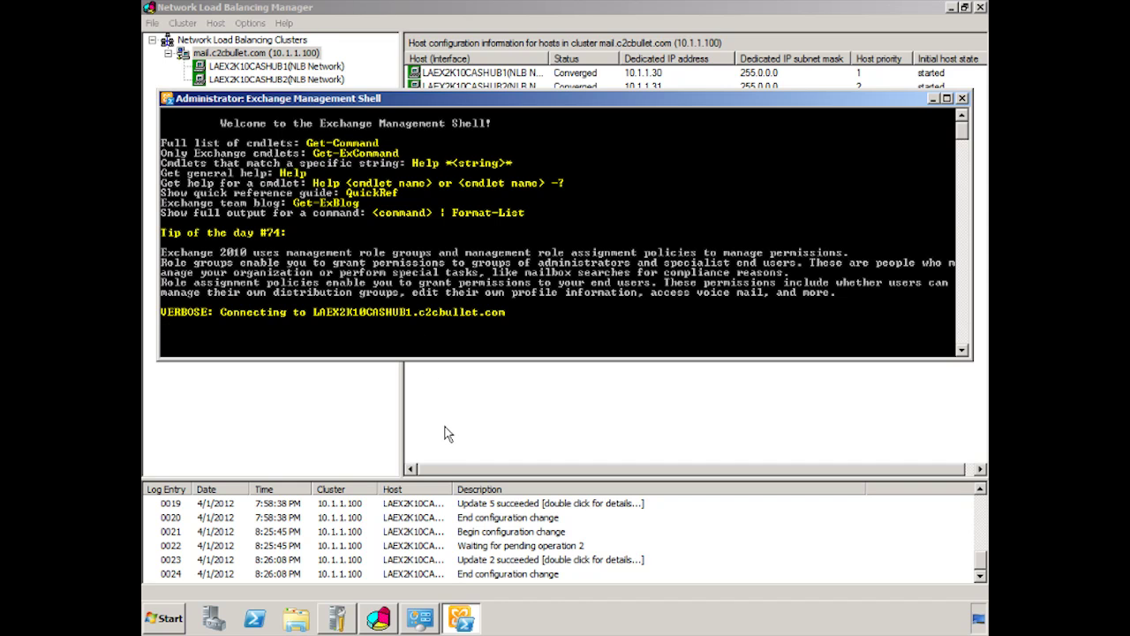
Run New-ClientAccessArray named 'LA CAS Array' with FQDN mail.c2bullet.com in site LA
{"action": "type", "text": "New-c"}
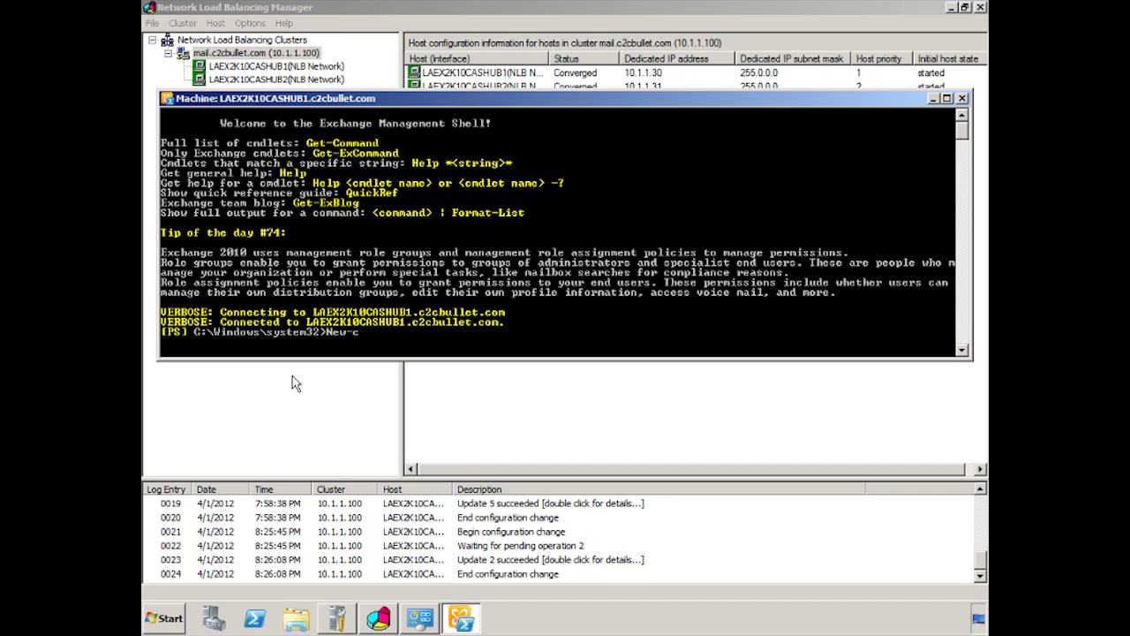
{"action": "key", "text": "Tab"}
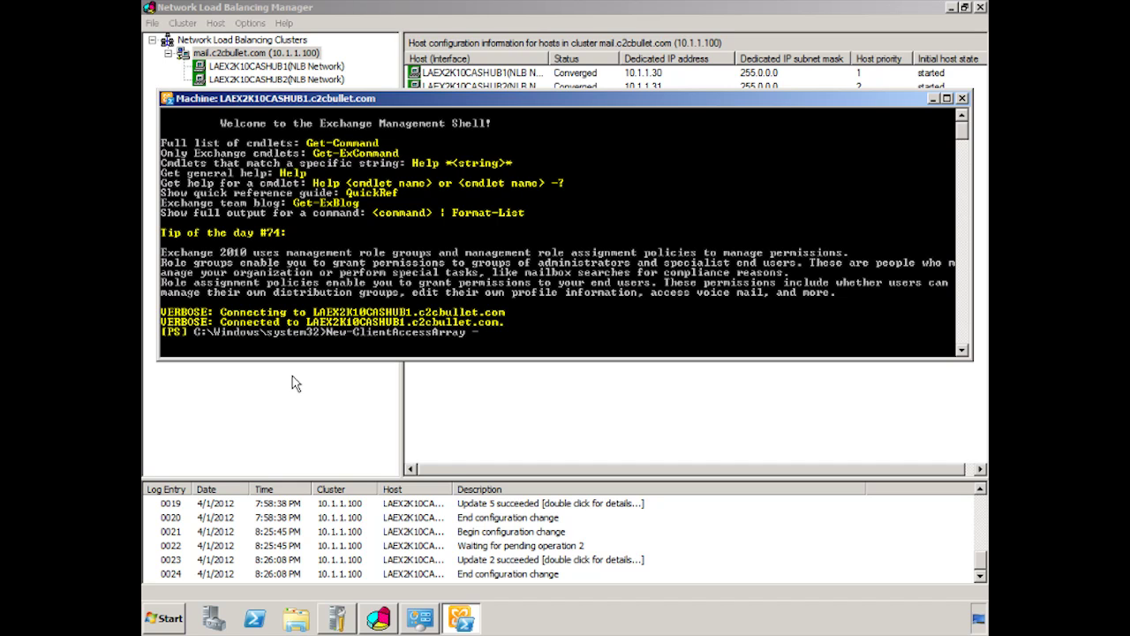
{"action": "type", "text": "Name \""}
{"action": "type", "text": "LA CAS"}
{"action": "type", "text": " Array\" -"}
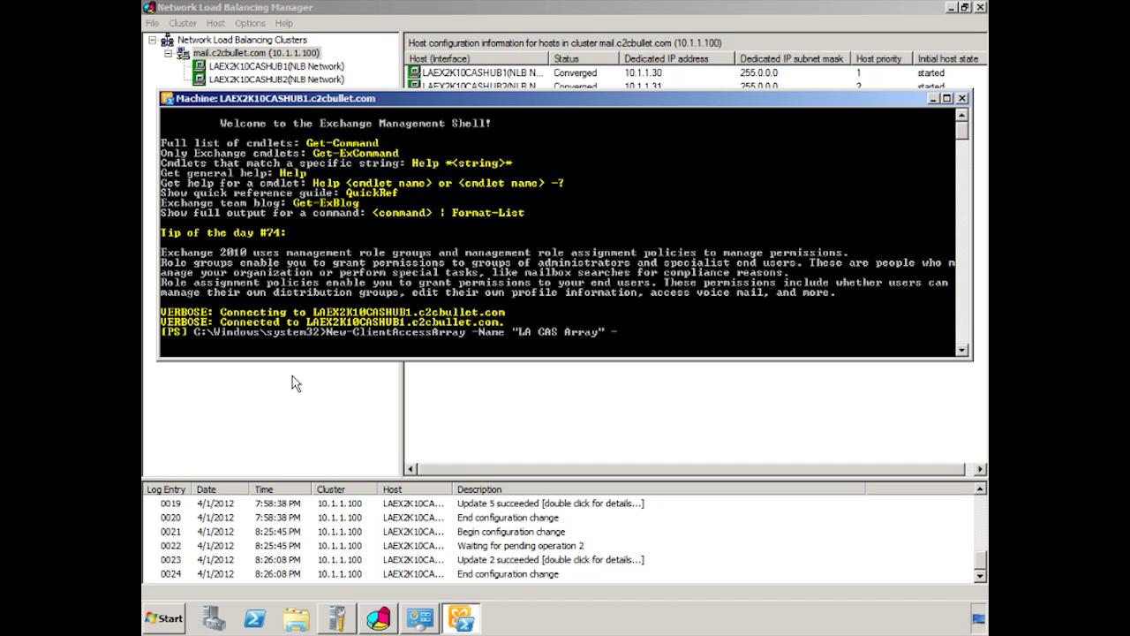
{"action": "type", "text": "FQDN"}
{"action": "type", "text": " m"}
{"action": "type", "text": "ail.c2"}
{"action": "type", "text": "2bullet."}
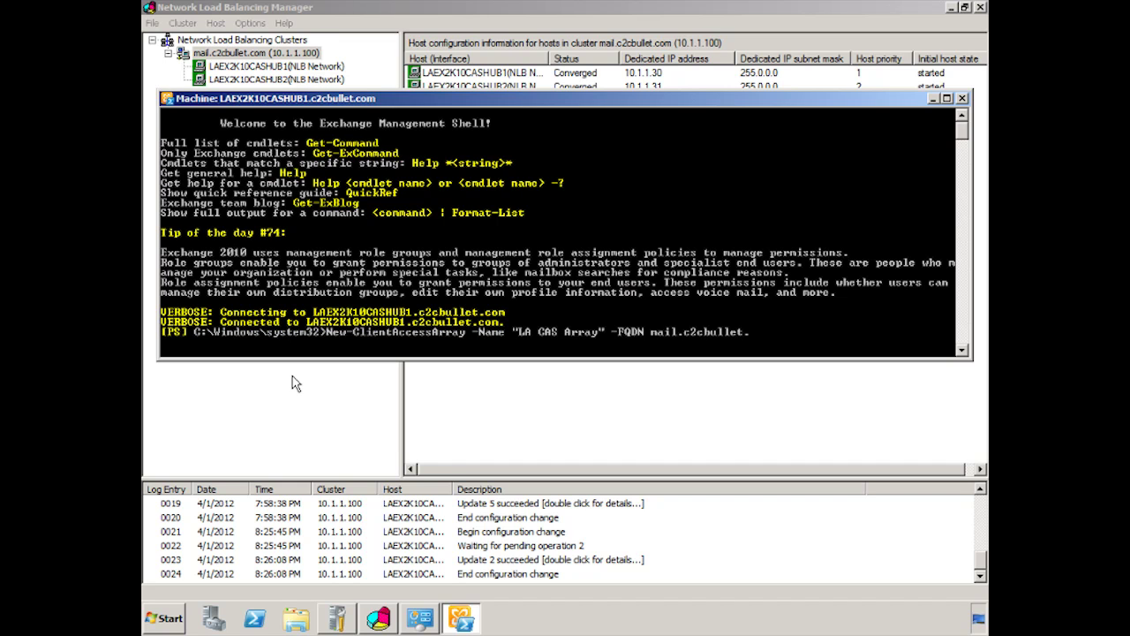
{"action": "type", "text": "com"}
{"action": "key", "text": "Return"}
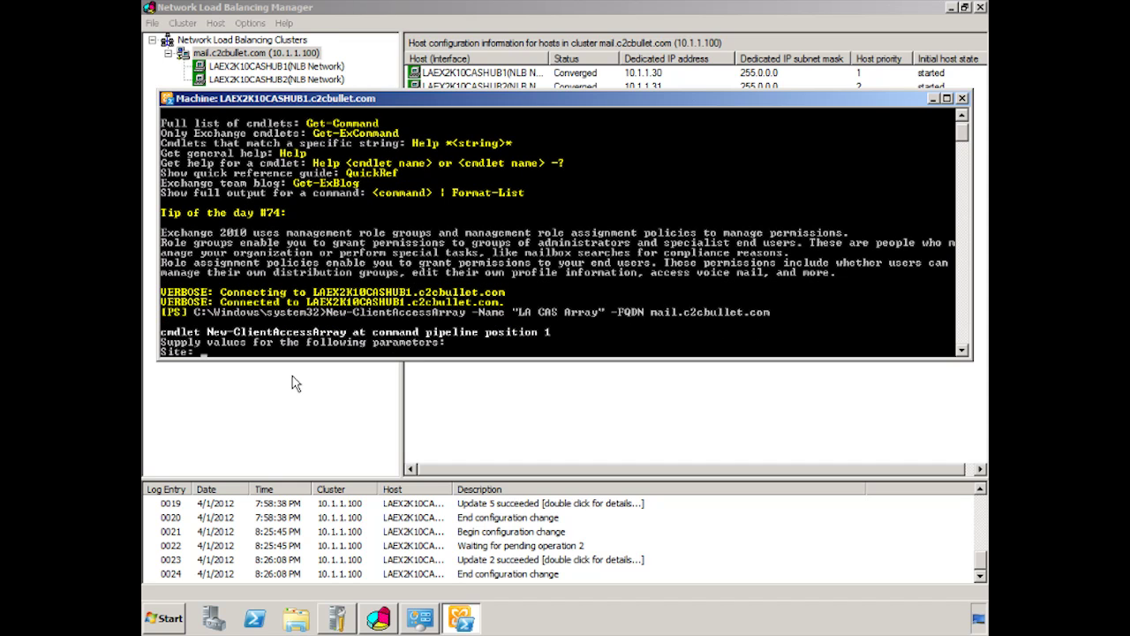
{"action": "type", "text": "LA"}
{"action": "key", "text": "Return"}
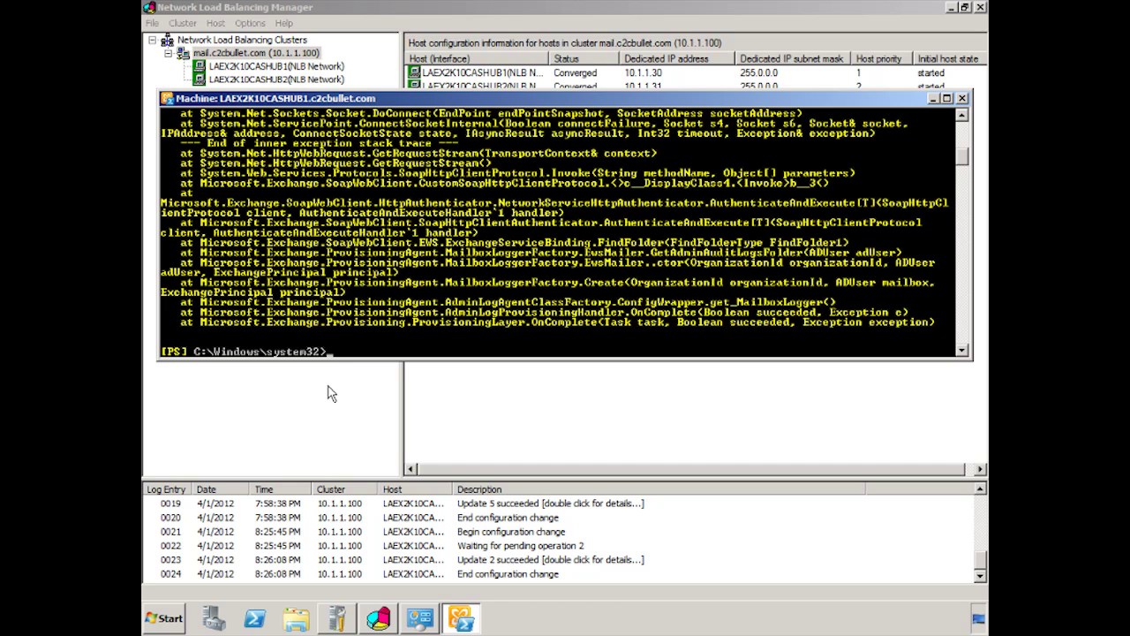
Clear the console and enter Set-MailboxDatabase 'LAEX2K10MB1 Database' with RpcClientAccessServer mail.c2cbullet.com
{"action": "type", "text": "cls"}
{"action": "key", "text": "Return"}
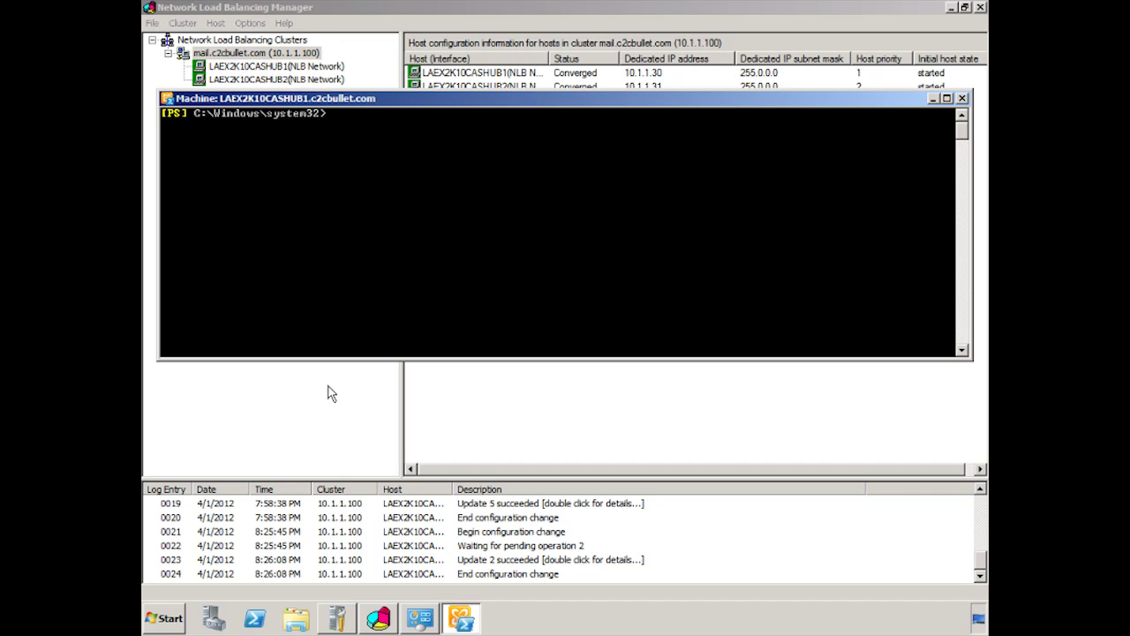
{"action": "type", "text": "Set-ma"}
{"action": "type", "text": "ilboxd"}
{"action": "key", "text": "Tab"}
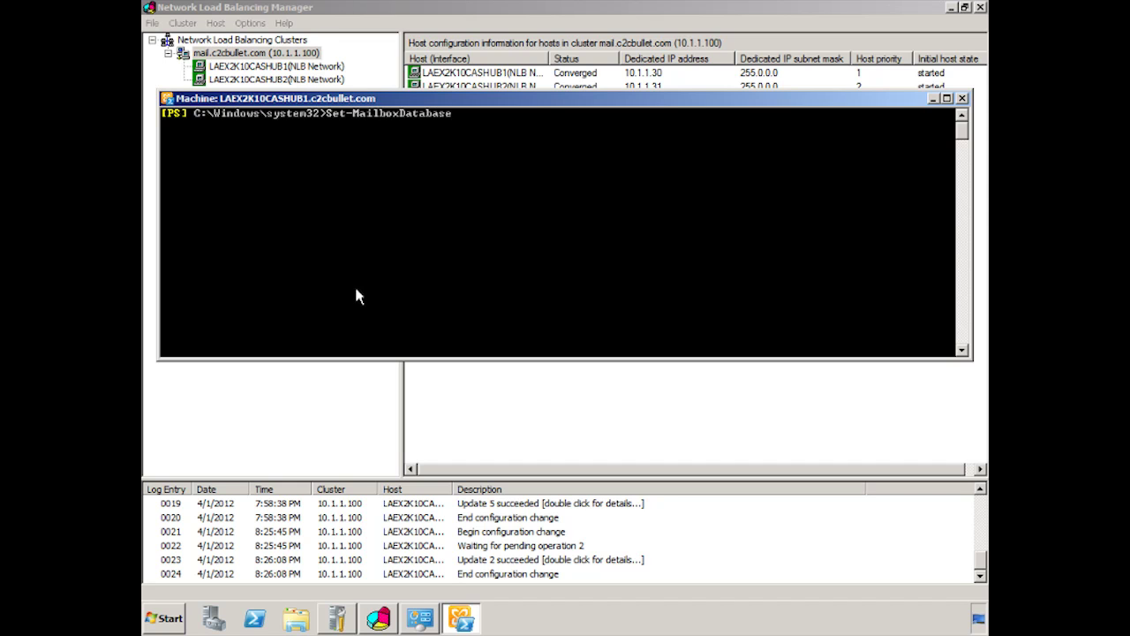
{"action": "type", "text": "\""}
{"action": "type", "text": "LA"}
{"action": "type", "text": "EX2"}
{"action": "type", "text": "K10MB"}
{"action": "type", "text": "1 Data"}
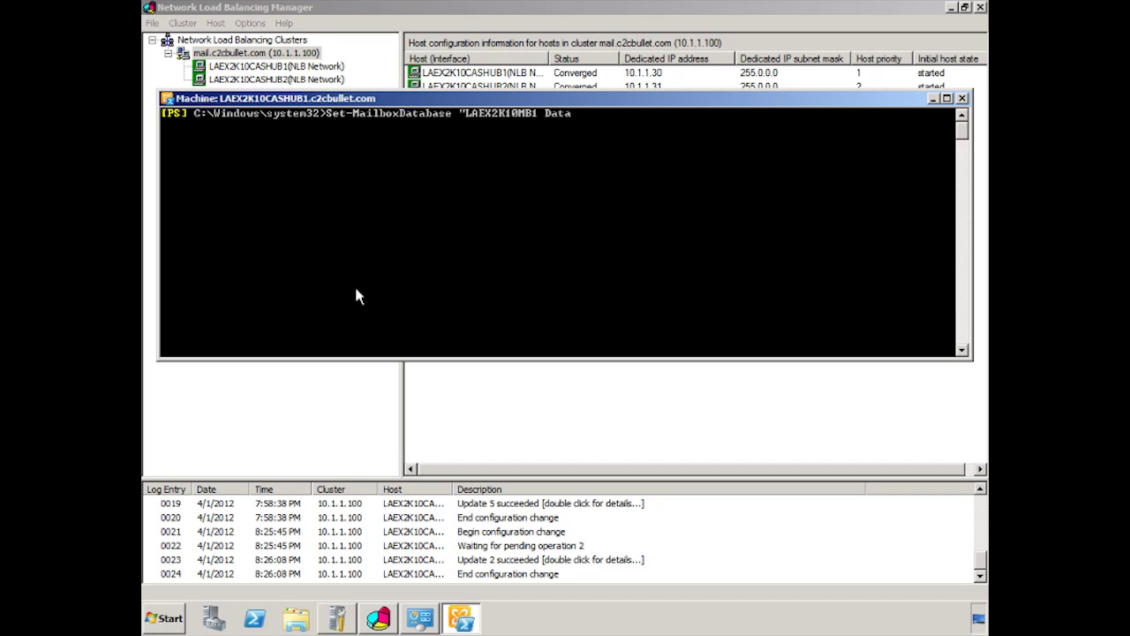
{"action": "type", "text": "base\" -RpcClientA"}
{"action": "type", "text": "c"}
{"action": "key", "text": "Tab"}
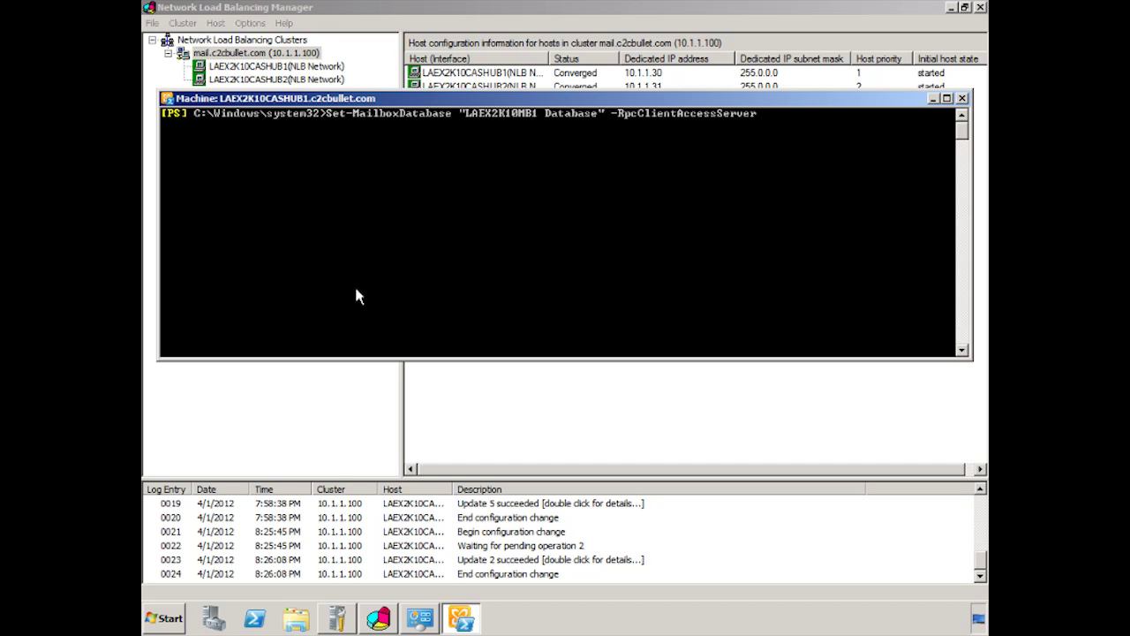
{"action": "type", "text": " mail."}
{"action": "type", "text": "c2c"}
{"action": "type", "text": "bullet.com"}
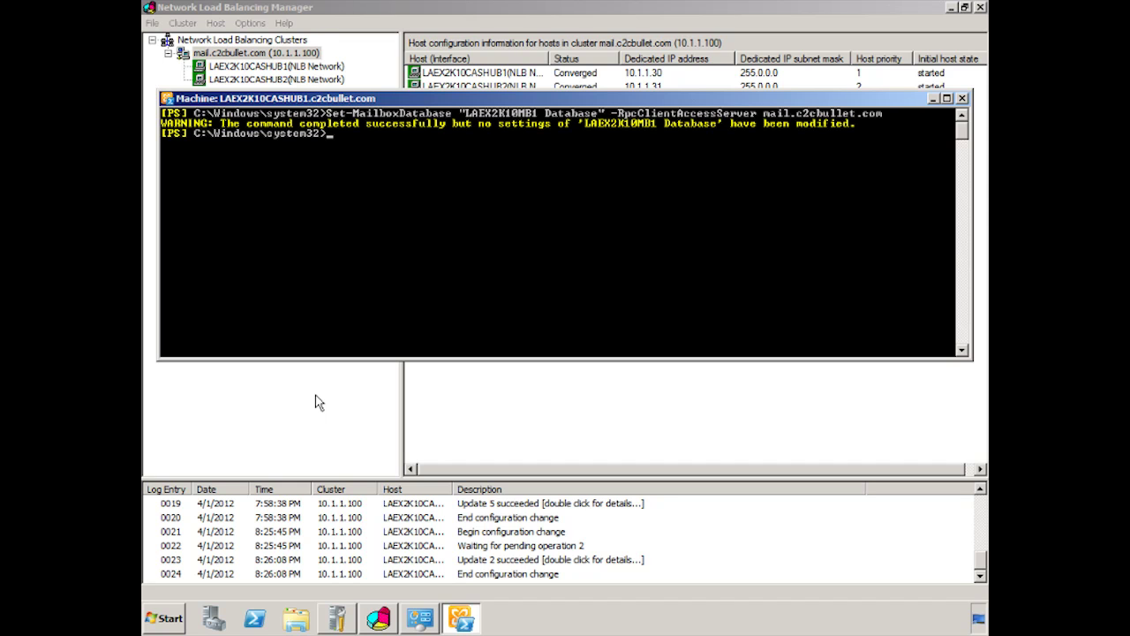
Recall the earlier get-mailboxdatabase listing command from command history
{"action": "key", "text": "Up"}
{"action": "key", "text": "Escape"}
{"action": "key", "text": "Up"}
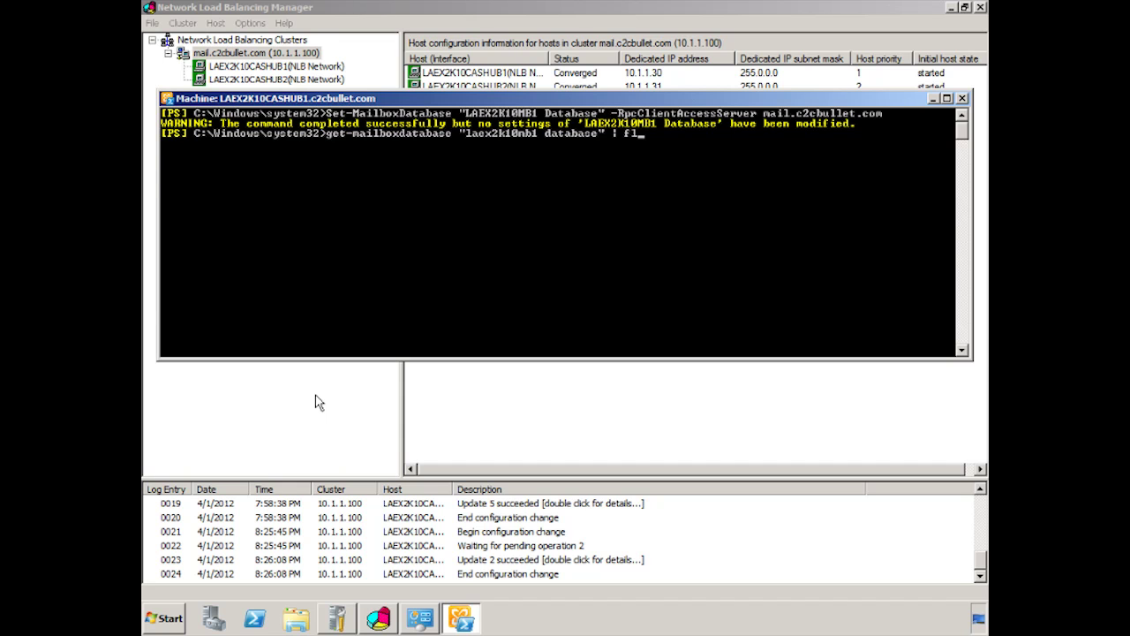
List LAEX2K10MB1 Database's properties and scroll up to its RpcClientAccessServer value
{"action": "key", "text": "Return"}
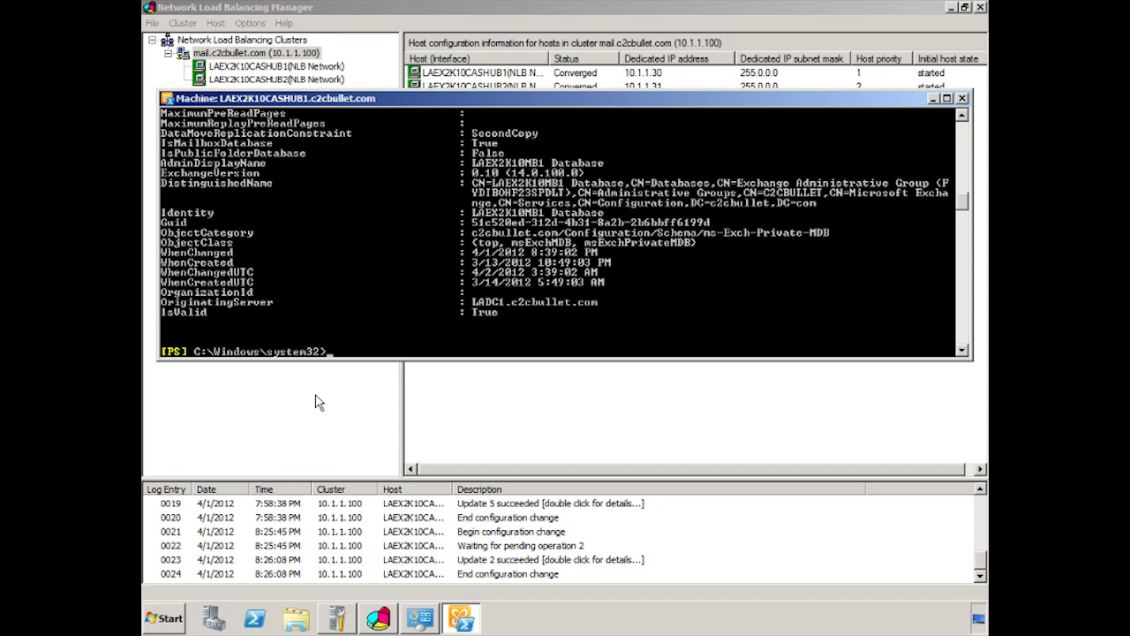
{"action": "scroll", "coordinate": [504, 256], "scroll_direction": "up", "scroll_amount": 2}
{"action": "scroll", "coordinate": [503, 255], "scroll_direction": "up", "scroll_amount": 3}
{"action": "scroll", "coordinate": [503, 255], "scroll_direction": "up", "scroll_amount": 2}
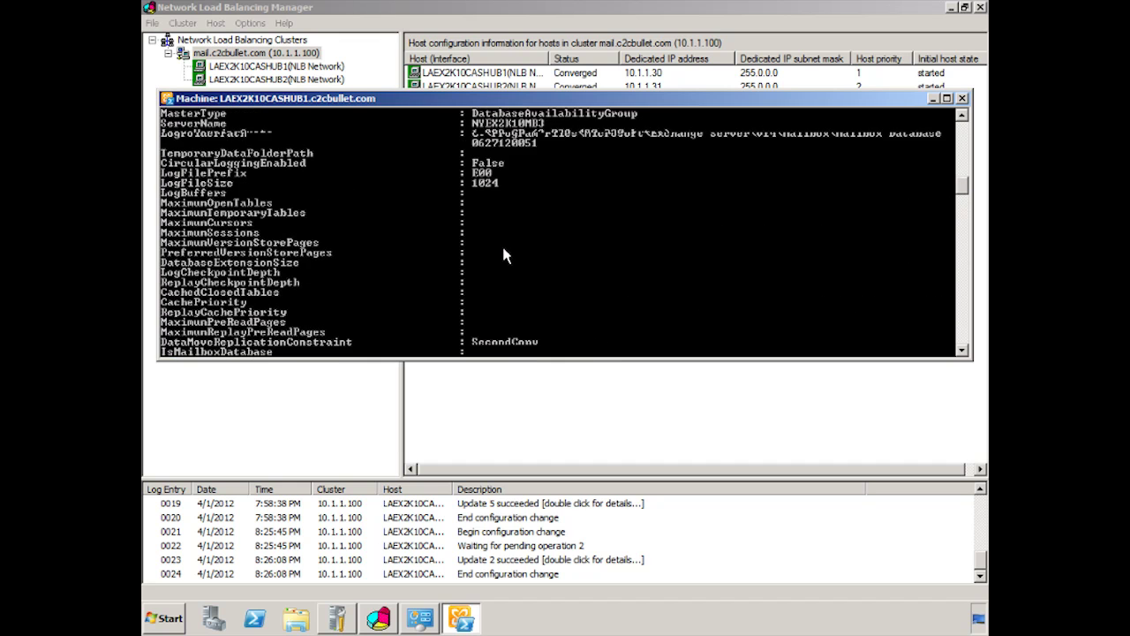
{"action": "scroll", "coordinate": [503, 255], "scroll_direction": "up", "scroll_amount": 1}
{"action": "scroll", "coordinate": [503, 255], "scroll_direction": "up", "scroll_amount": 5}
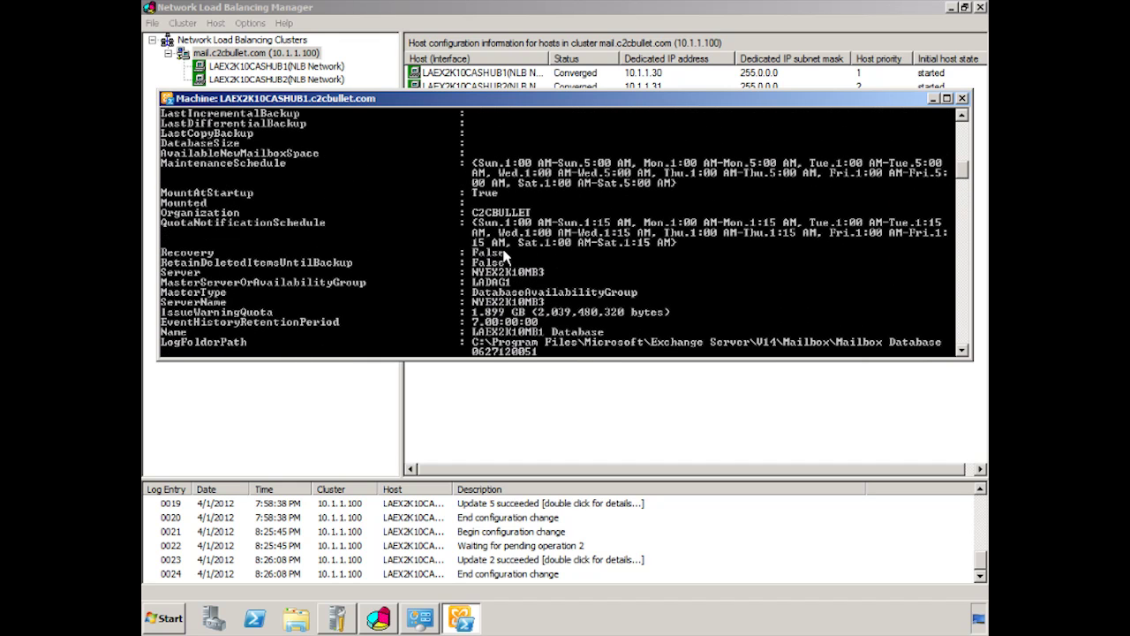
{"action": "scroll", "coordinate": [505, 256], "scroll_direction": "up", "scroll_amount": 1}
{"action": "scroll", "coordinate": [506, 256], "scroll_direction": "up", "scroll_amount": 1}
{"action": "scroll", "coordinate": [505, 256], "scroll_direction": "up", "scroll_amount": 1}
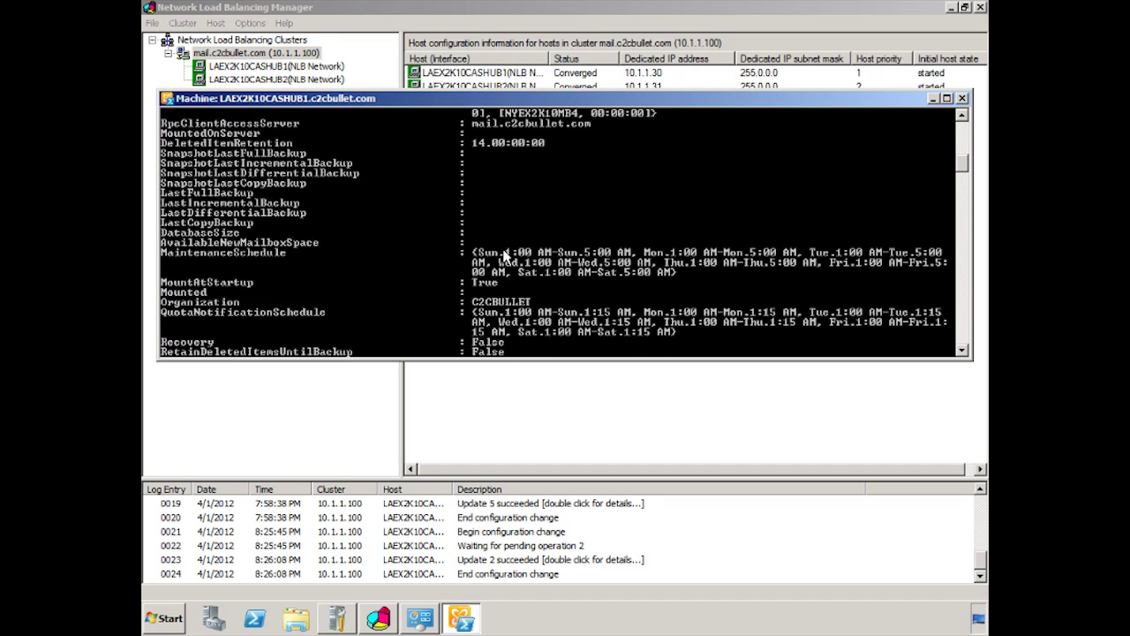
{"action": "scroll", "coordinate": [503, 258], "scroll_direction": "up", "scroll_amount": 1}
{"action": "scroll", "coordinate": [503, 258], "scroll_direction": "up", "scroll_amount": 1}
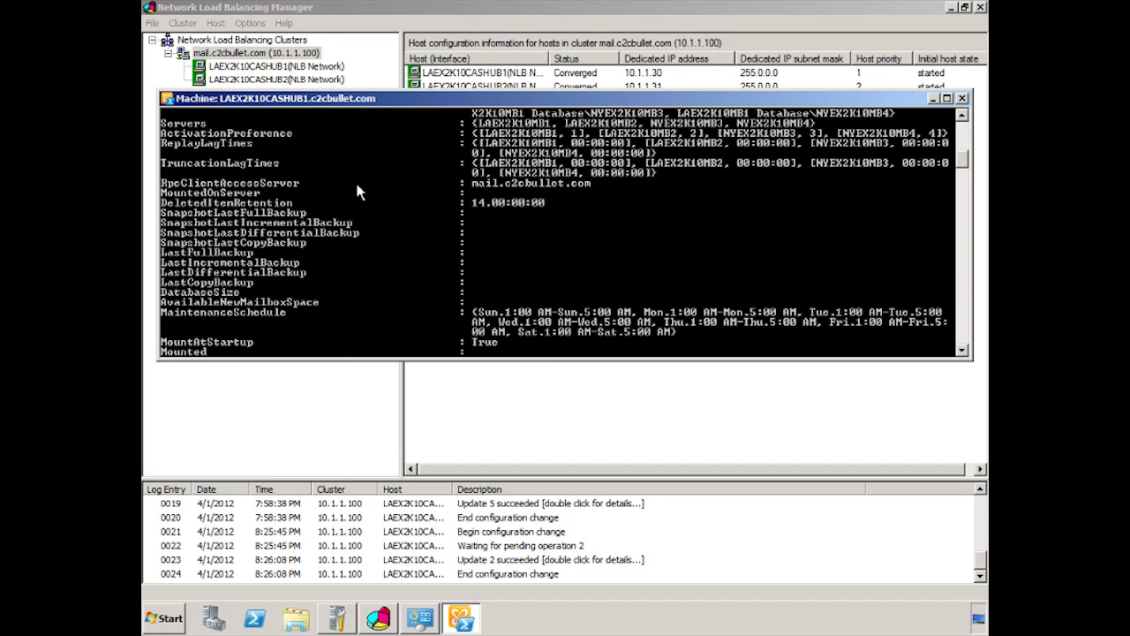